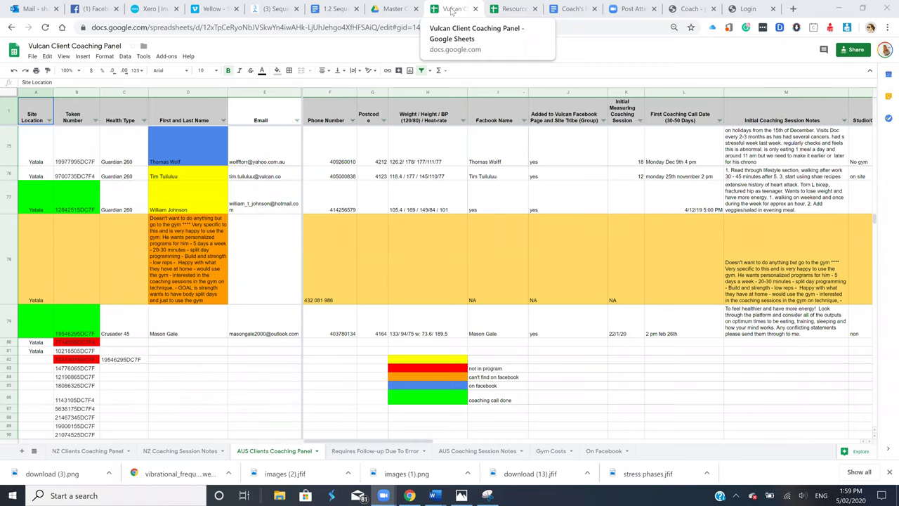
pyautogui.click(405, 14)
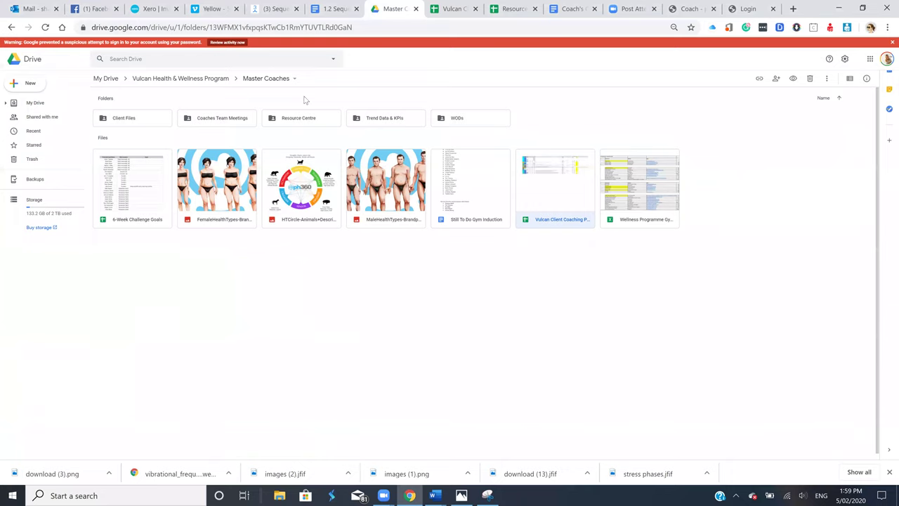
pyautogui.click(150, 80)
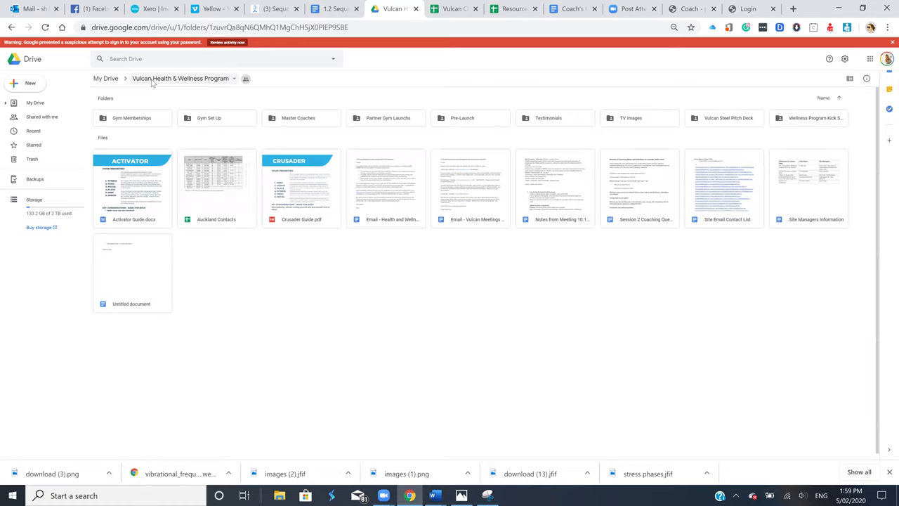
pyautogui.click(105, 11)
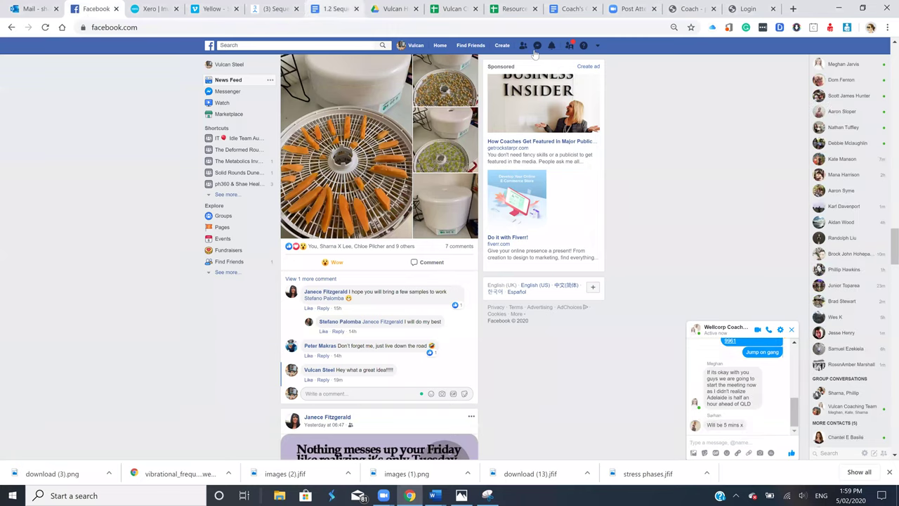
pyautogui.click(393, 9)
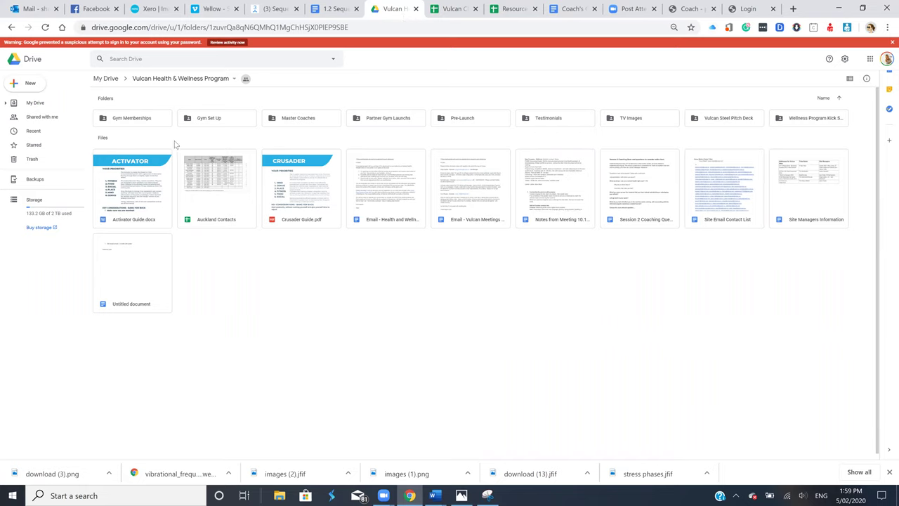
pyautogui.click(111, 80)
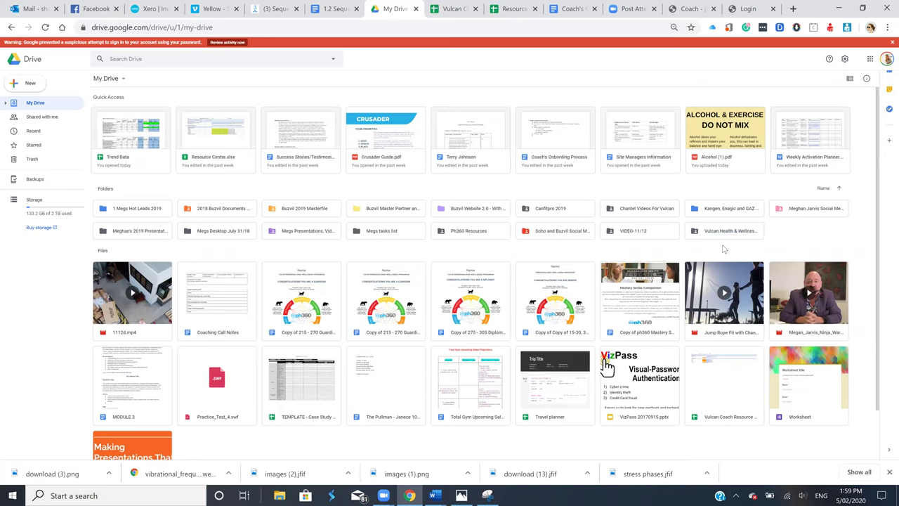
pyautogui.doubleClick(723, 234)
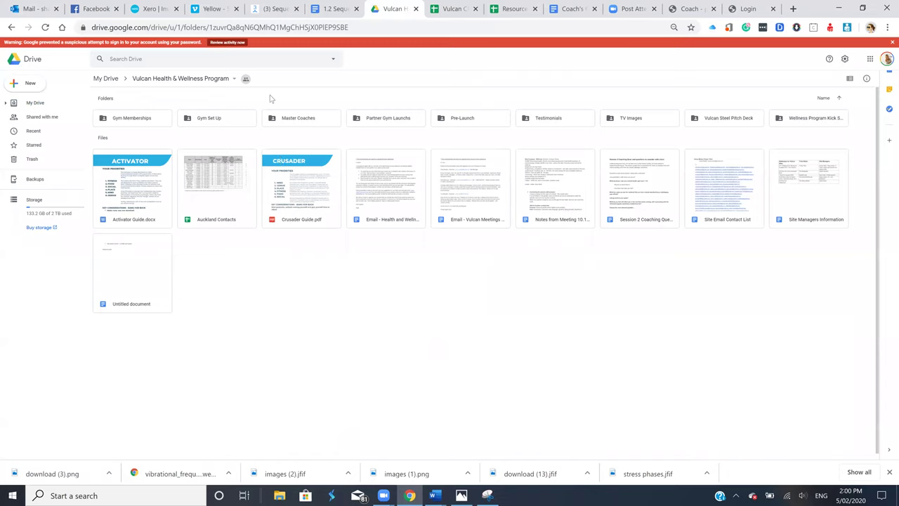
pyautogui.doubleClick(319, 120)
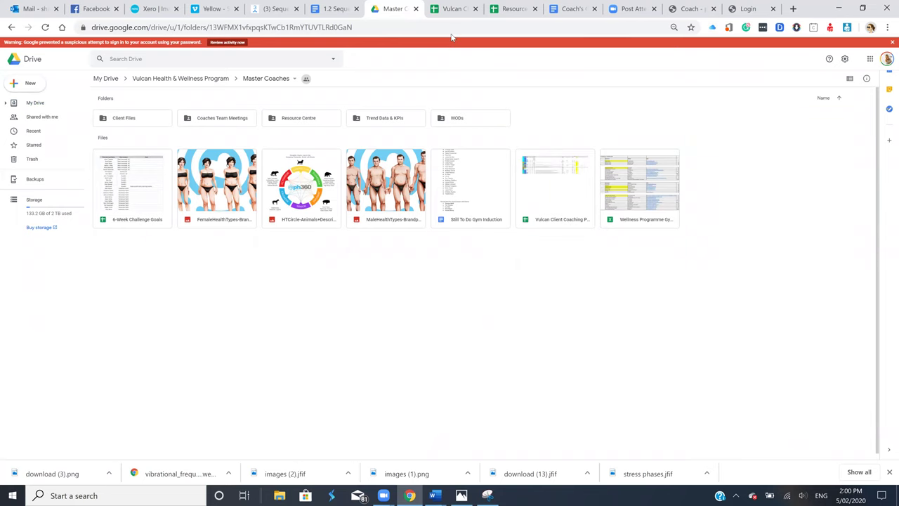
pyautogui.click(461, 6)
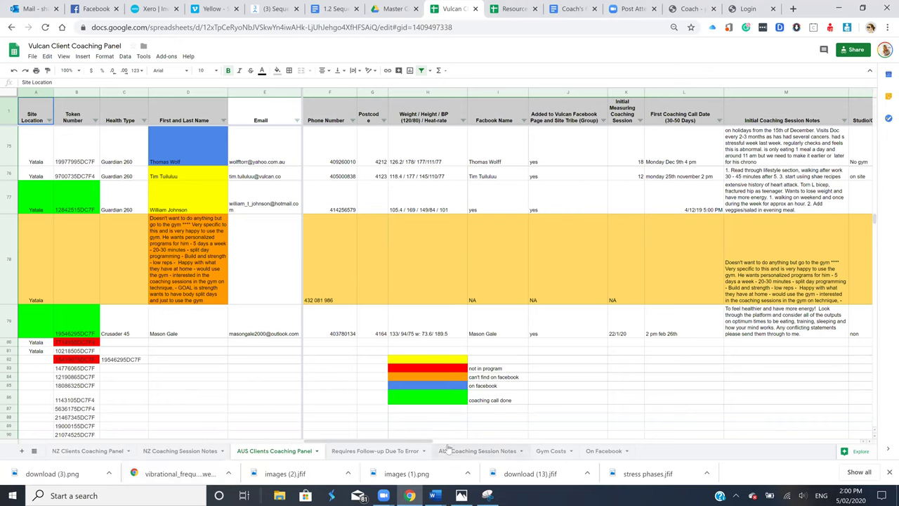
# Scroll the AUS Clients Coaching Panel back up to the first client rows at row 2
pyautogui.scroll(15, 304, 258)
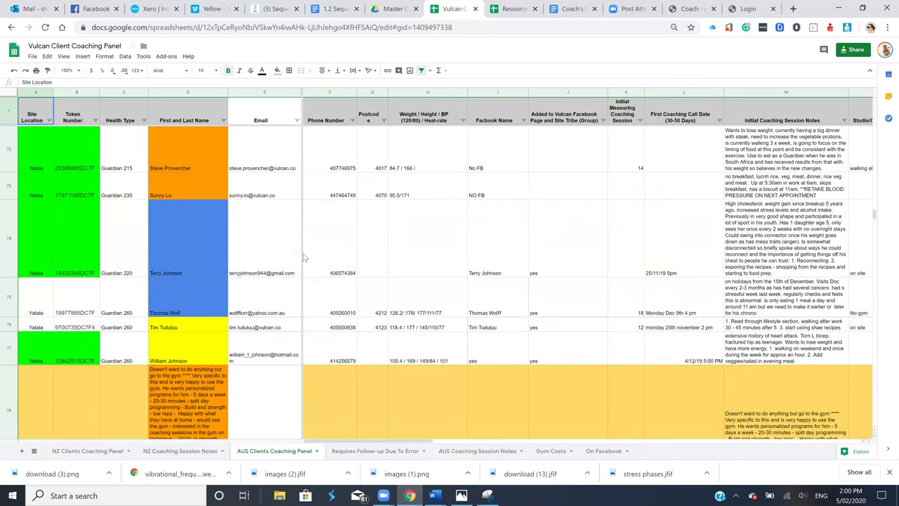
pyautogui.scroll(5, 303, 267)
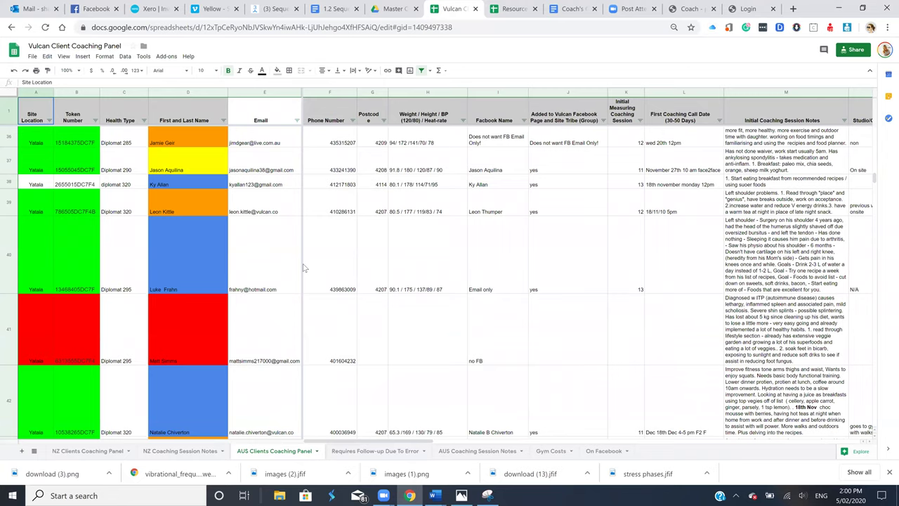
pyautogui.scroll(15, 304, 267)
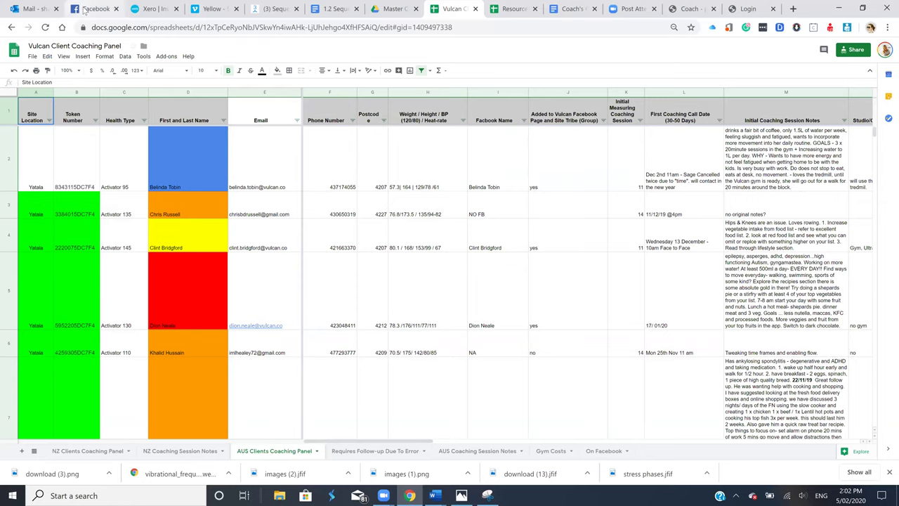
# Glance at the Facebook feed, return to the spreadsheet, then bring up the ph360 sign-in page
pyautogui.click(84, 10)
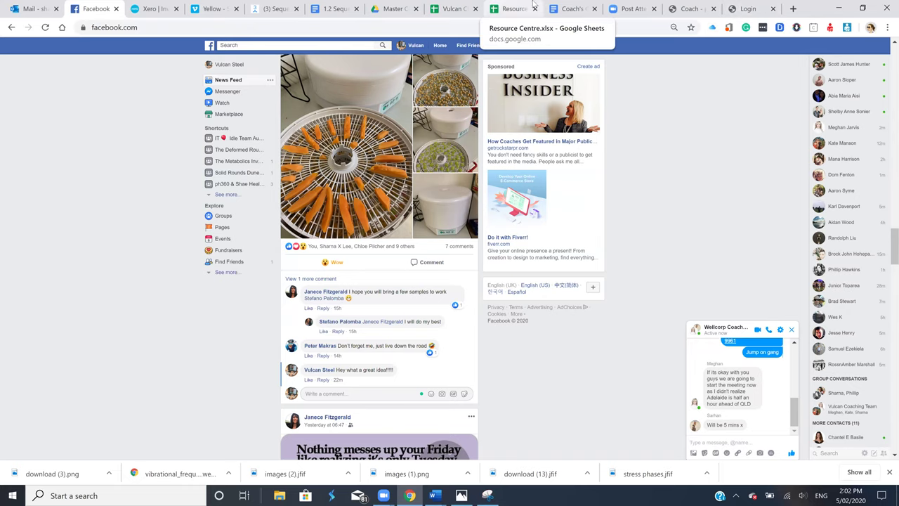
pyautogui.click(456, 10)
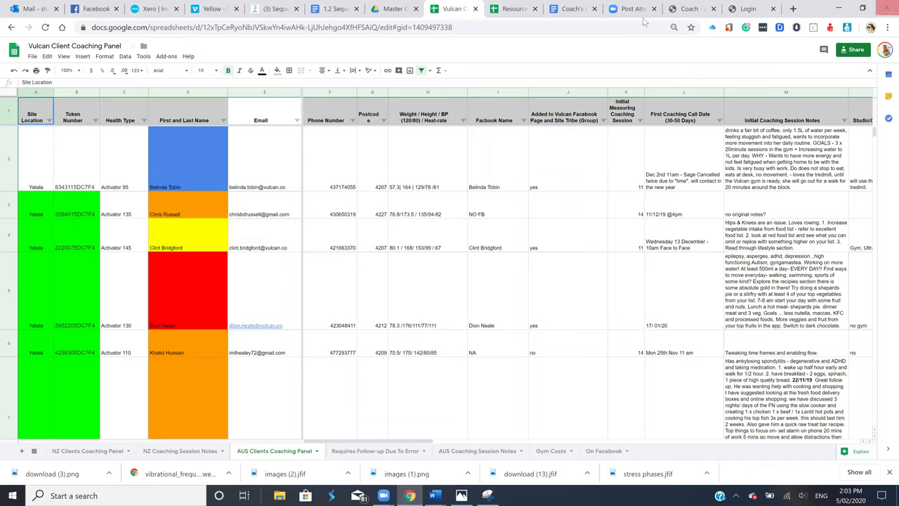
pyautogui.click(757, 12)
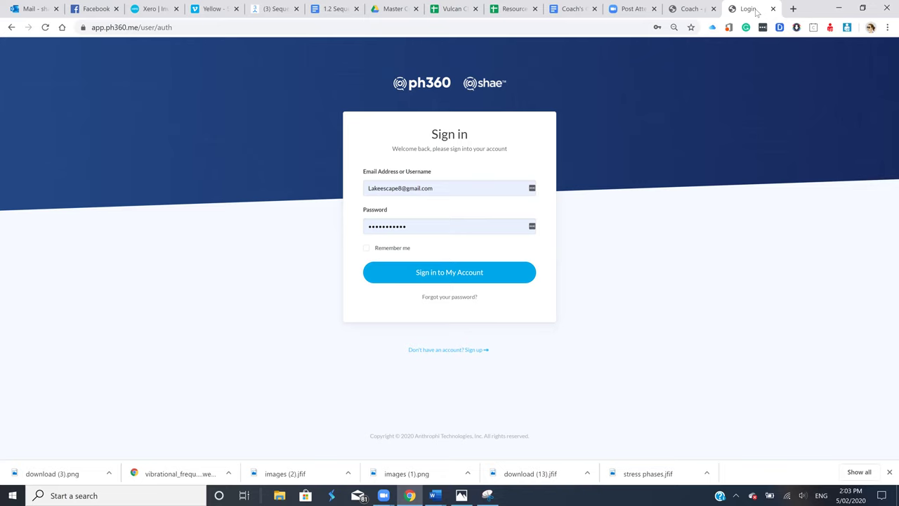
# Move the Resource Centre tab further right and open the ph360 Sign up registration form
pyautogui.moveTo(507, 9); pyautogui.dragTo(618, 9)
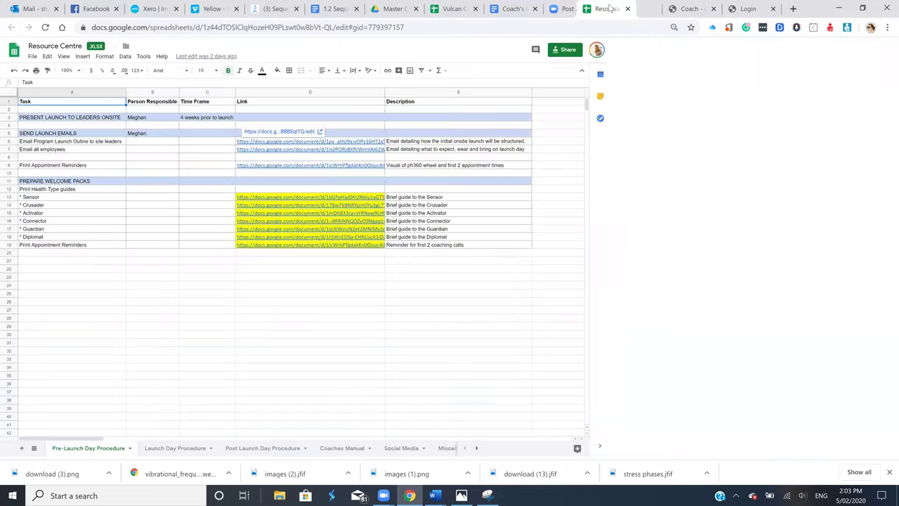
pyautogui.click(748, 8)
pyautogui.click(474, 351)
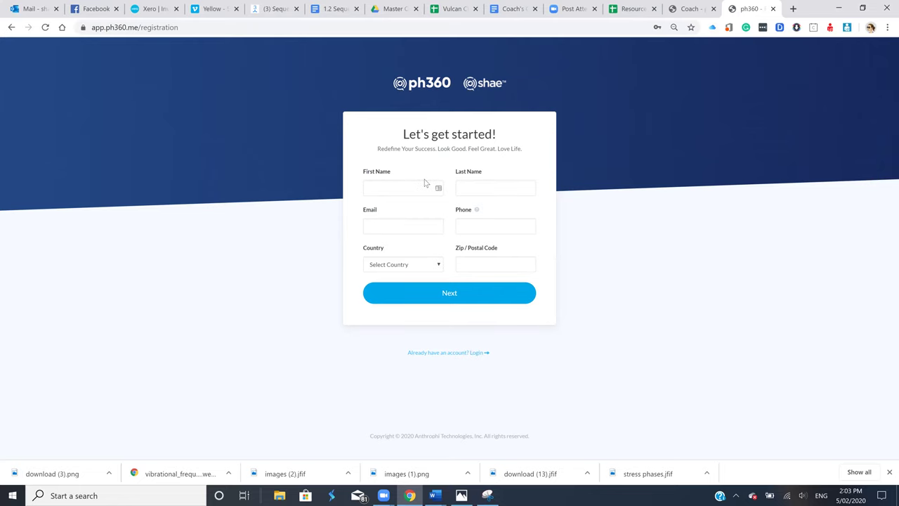
pyautogui.click(453, 9)
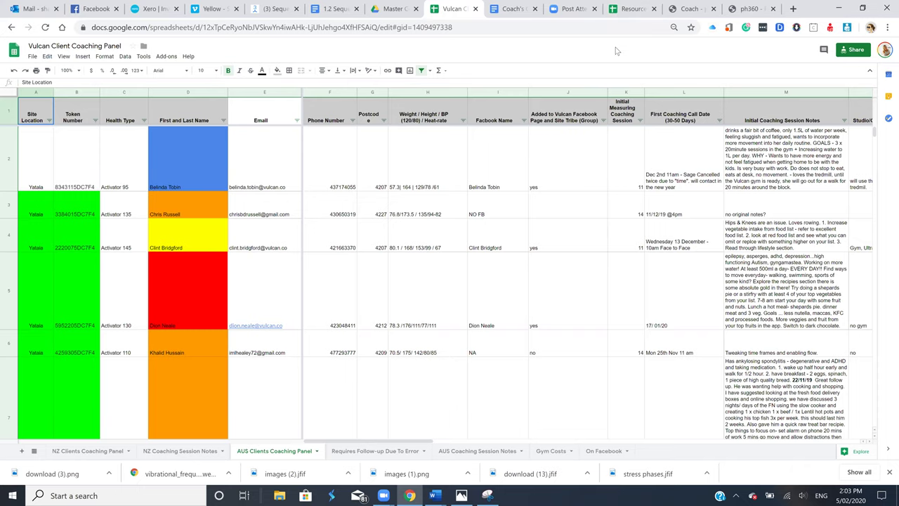
pyautogui.click(750, 10)
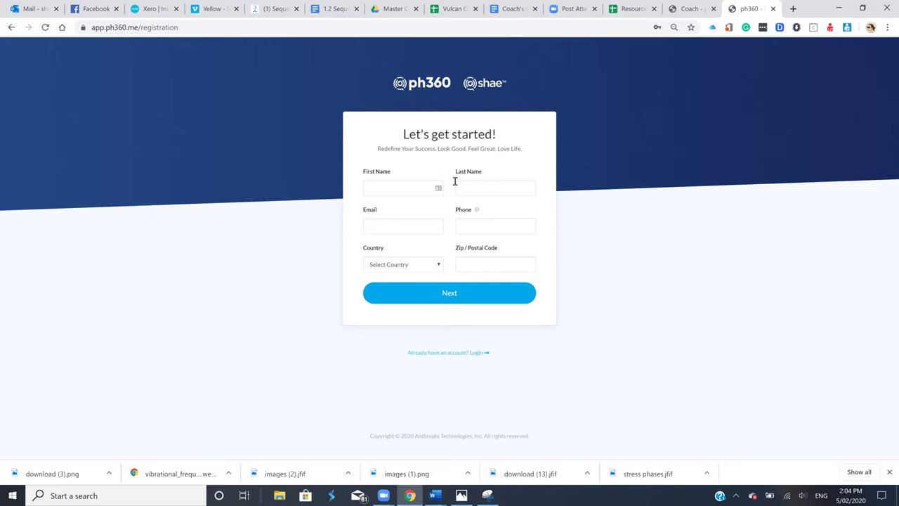
# Select the entire column B (Token Number), then go back to the ph360 registration page
pyautogui.click(453, 8)
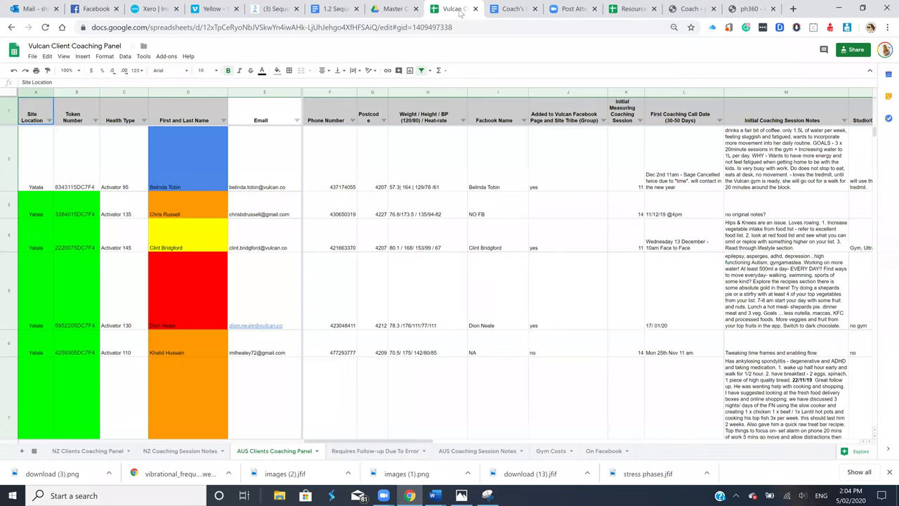
pyautogui.click(91, 320)
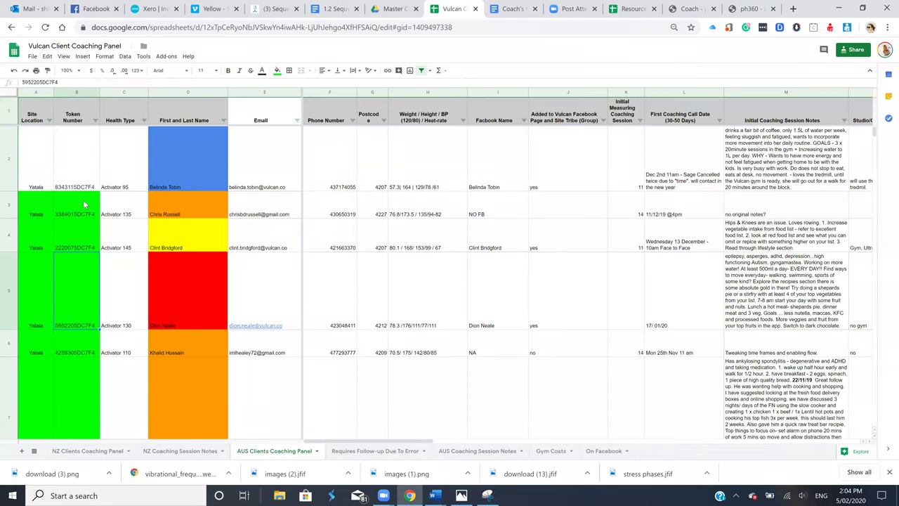
pyautogui.click(76, 114)
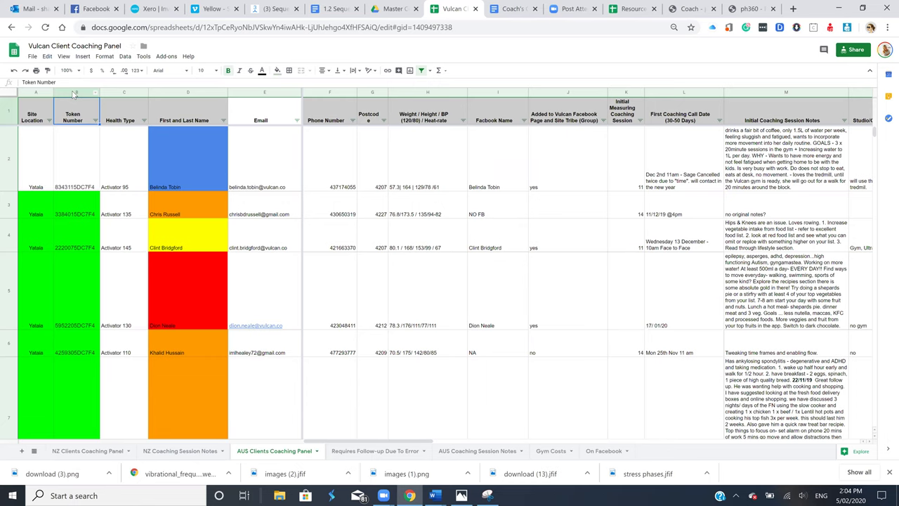
pyautogui.click(75, 92)
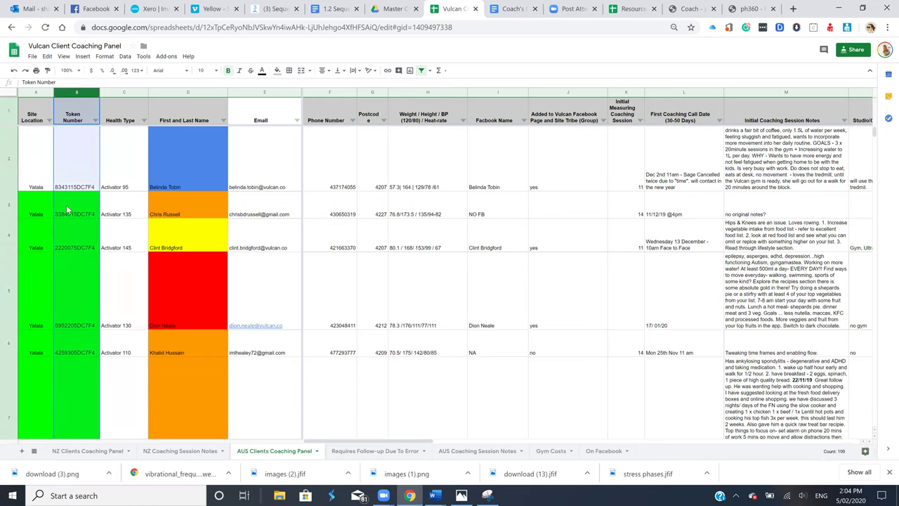
pyautogui.click(735, 14)
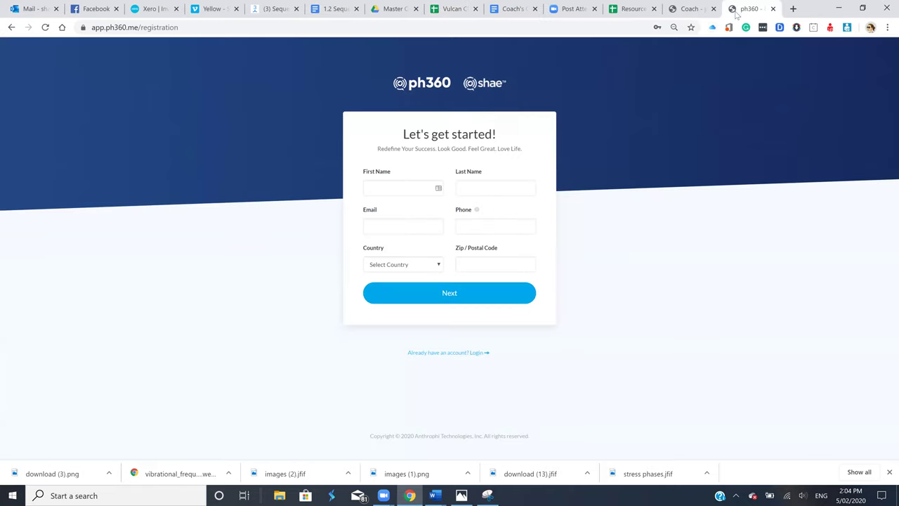
# Enter the test client's first name, last name, e-mail address and phone number
pyautogui.click(386, 191)
pyautogui.write('hgiyguuo')
pyautogui.click(484, 188)
pyautogui.write('utfruyi')
pyautogui.click(411, 225)
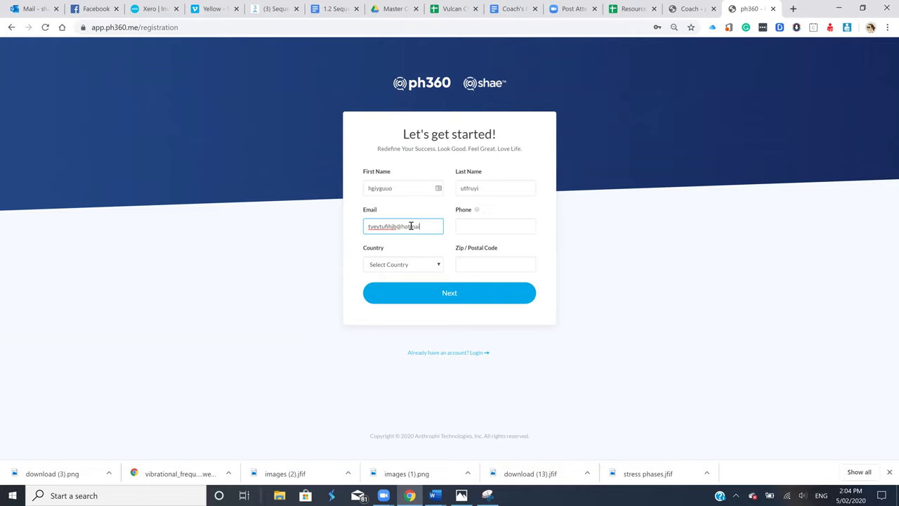
pyautogui.click(476, 226)
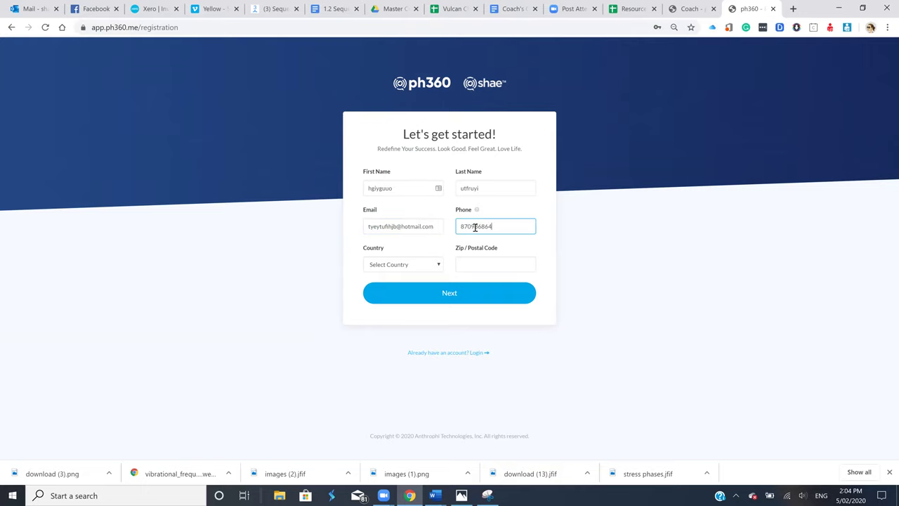
# Choose the client's country, enter the postcode and advance to the second registration step
pyautogui.click(430, 264)
pyautogui.scroll(-1, 422, 211)
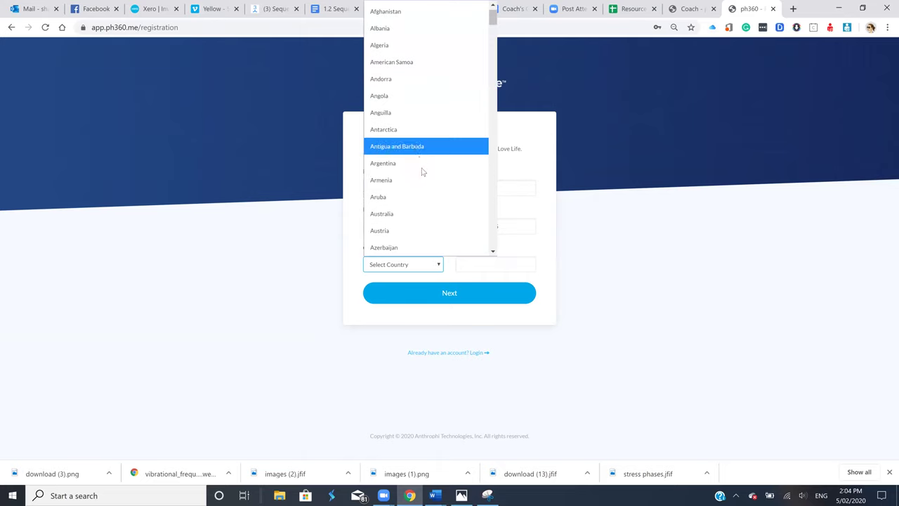
pyautogui.click(421, 179)
pyautogui.click(505, 260)
pyautogui.write('2345')
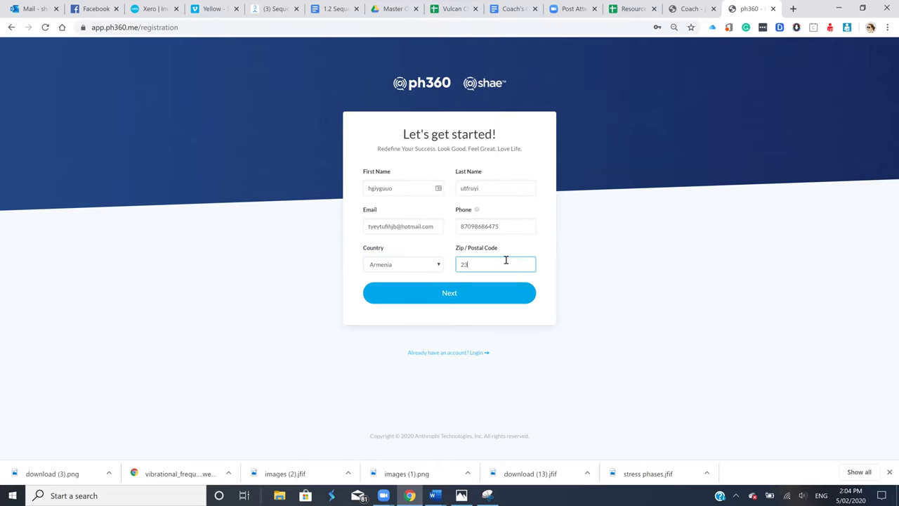
pyautogui.click(464, 293)
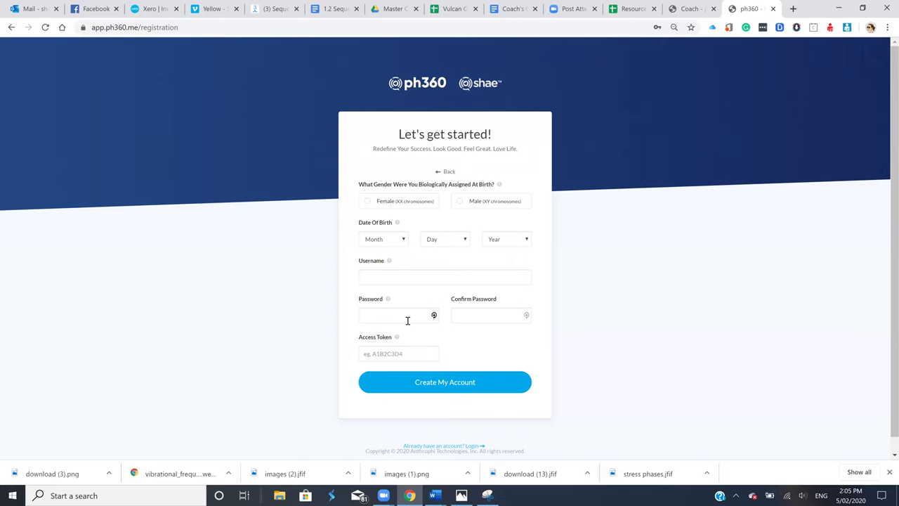
pyautogui.click(628, 10)
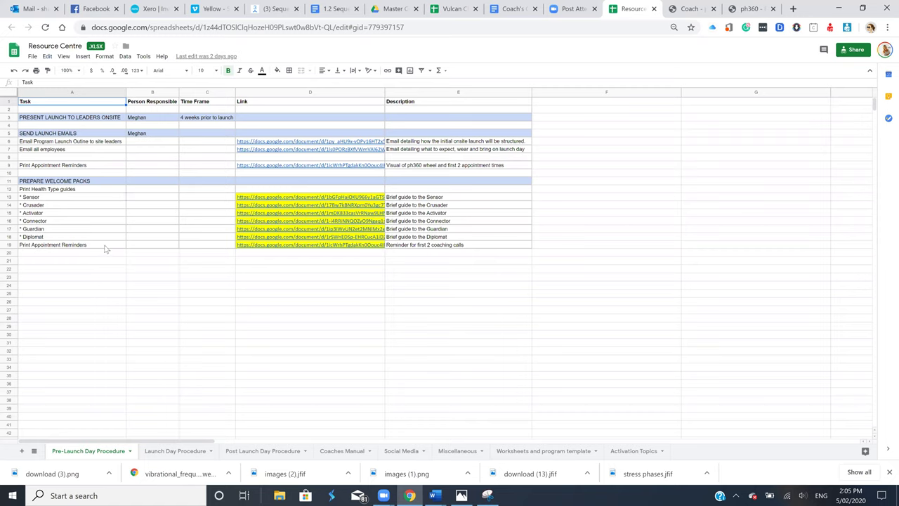
# Open the Appointment Reminder (D19) and Diplomat guide (D18) links, then view the Appointment Reminder
pyautogui.click(326, 246)
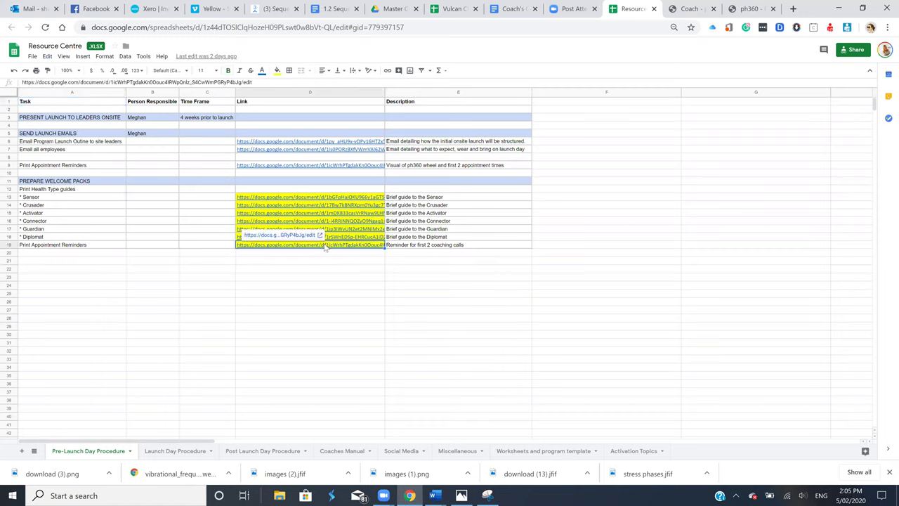
pyautogui.click(302, 238)
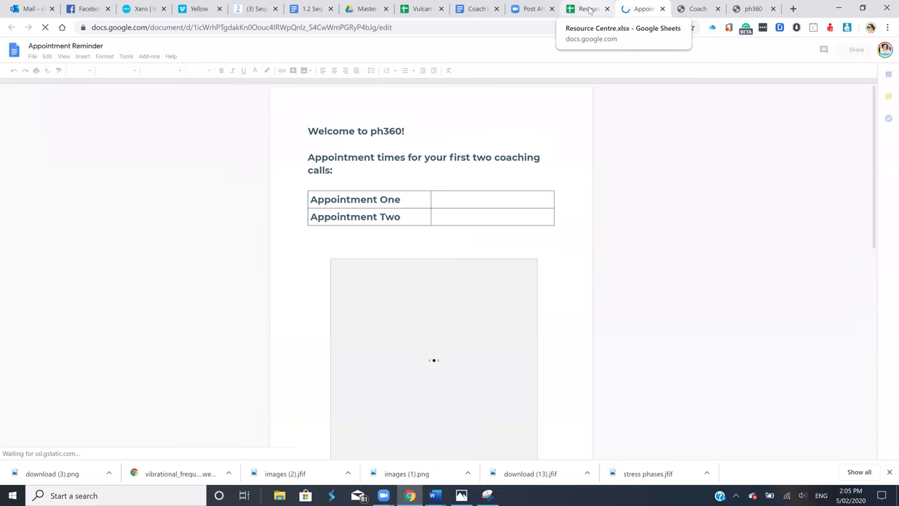
pyautogui.click(588, 10)
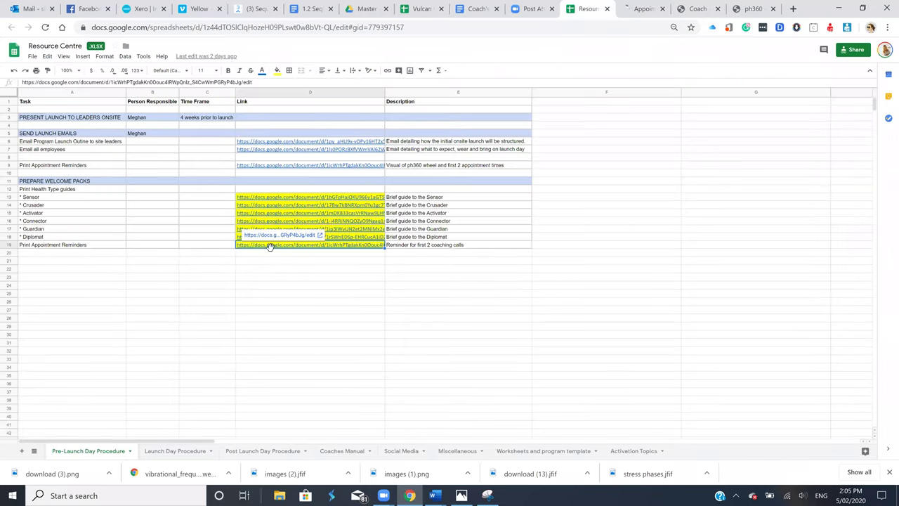
pyautogui.click(292, 235)
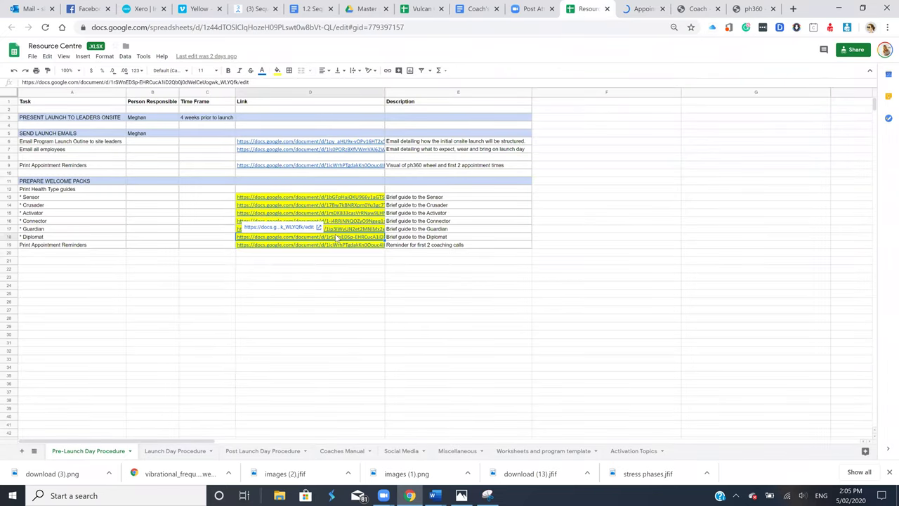
pyautogui.click(293, 228)
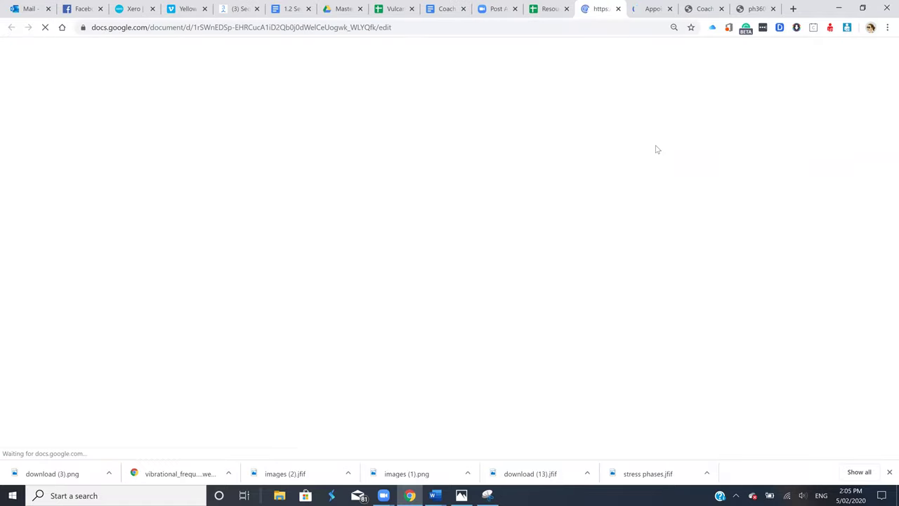
pyautogui.click(651, 10)
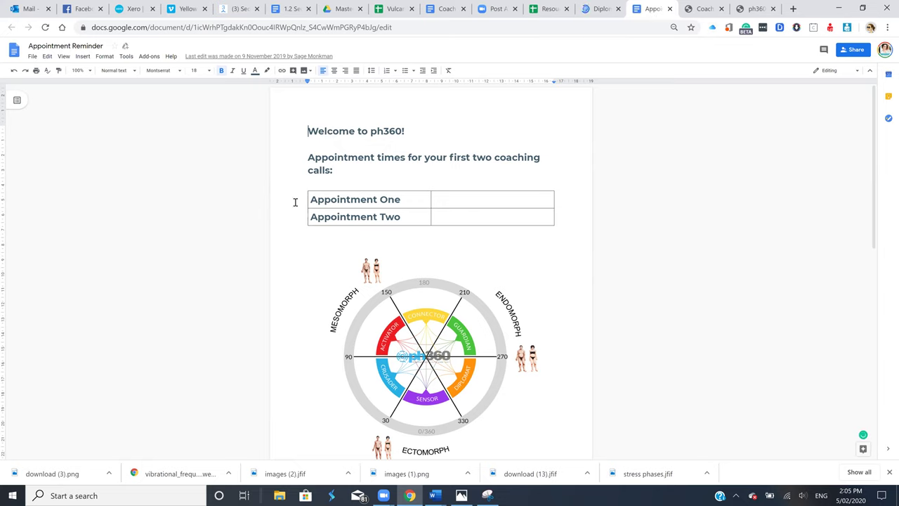
pyautogui.click(484, 114)
# Select to the end of the heading line, then switch to the Vulcan Client Coaching Panel spreadsheet
pyautogui.hotkey('shift', 'End')
pyautogui.click(390, 12)
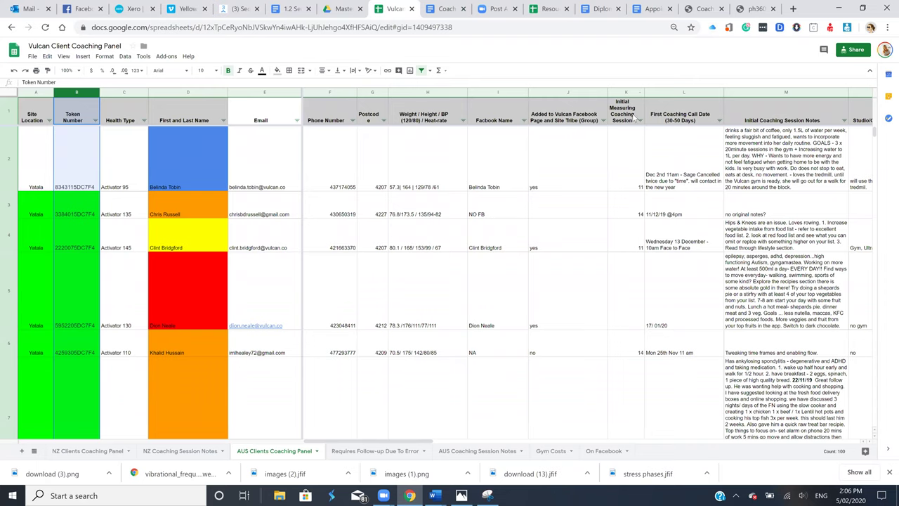
pyautogui.click(634, 118)
pyautogui.click(631, 223)
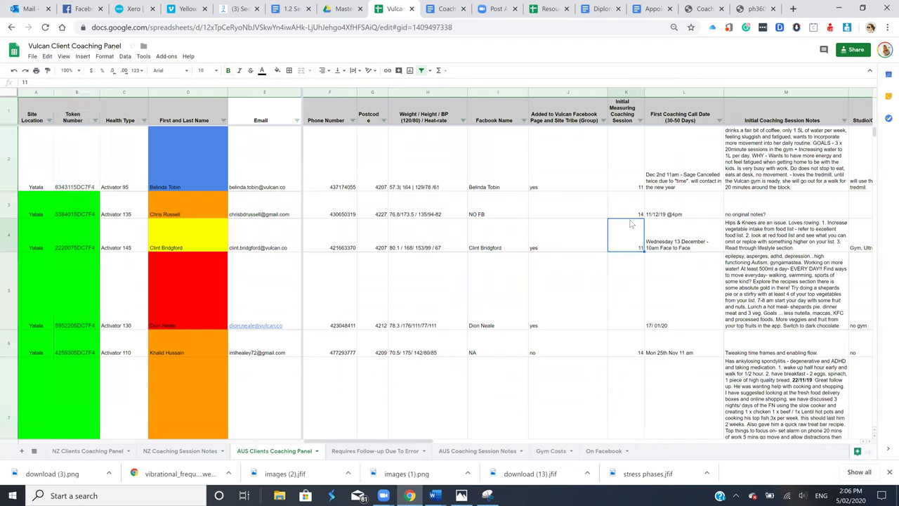
pyautogui.click(684, 236)
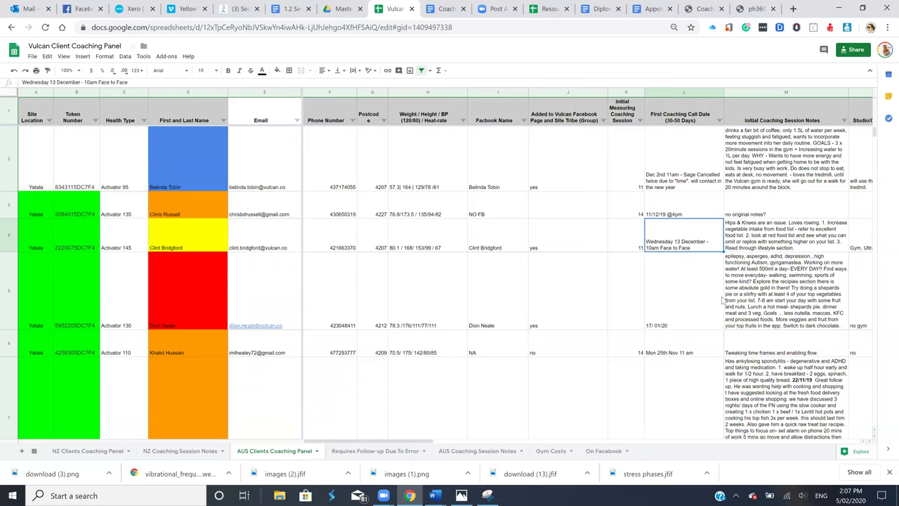
# In the Appointment Reminder document, remove the empty line above the ph360 wheel chart
pyautogui.click(646, 8)
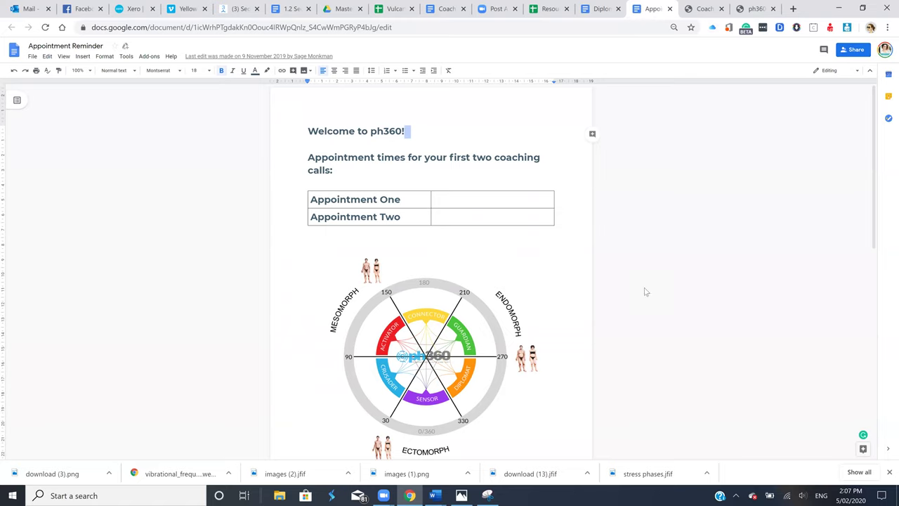
pyautogui.scroll(-3, 444, 340)
pyautogui.scroll(-3, 444, 340)
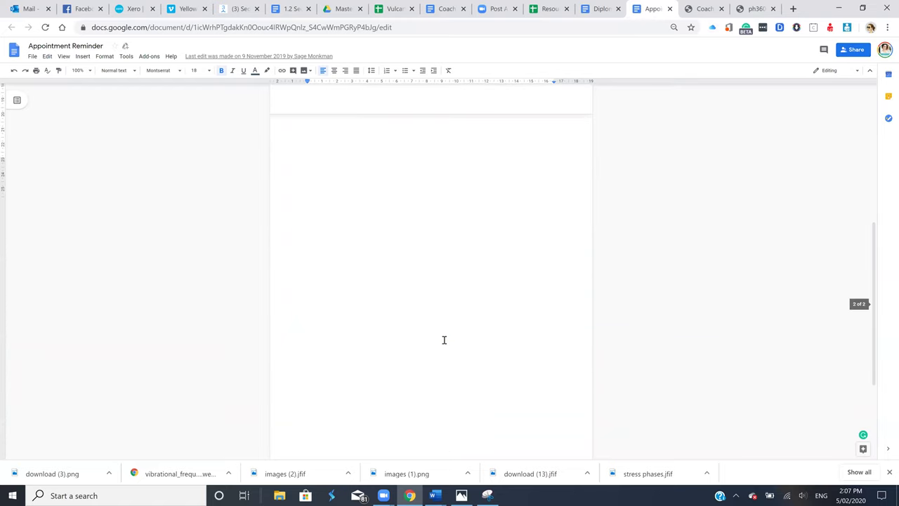
pyautogui.scroll(3, 444, 340)
pyautogui.scroll(1, 444, 340)
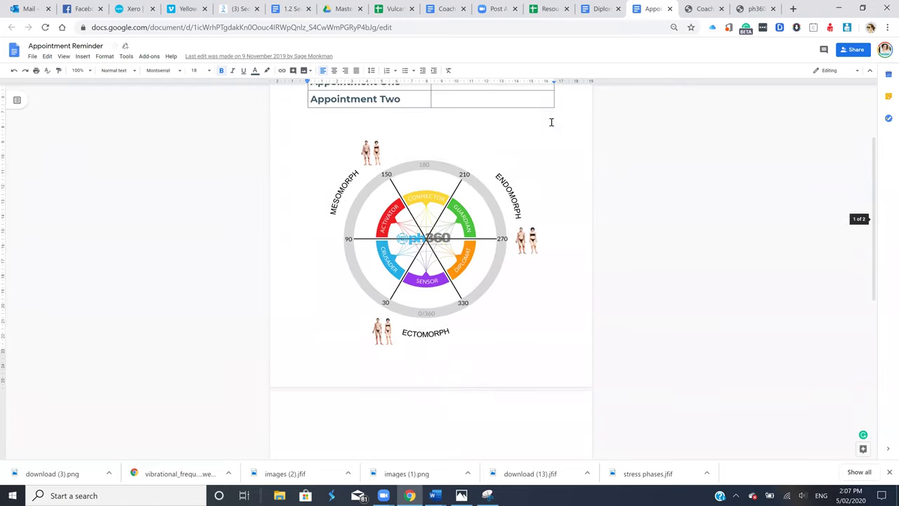
pyautogui.click(534, 367)
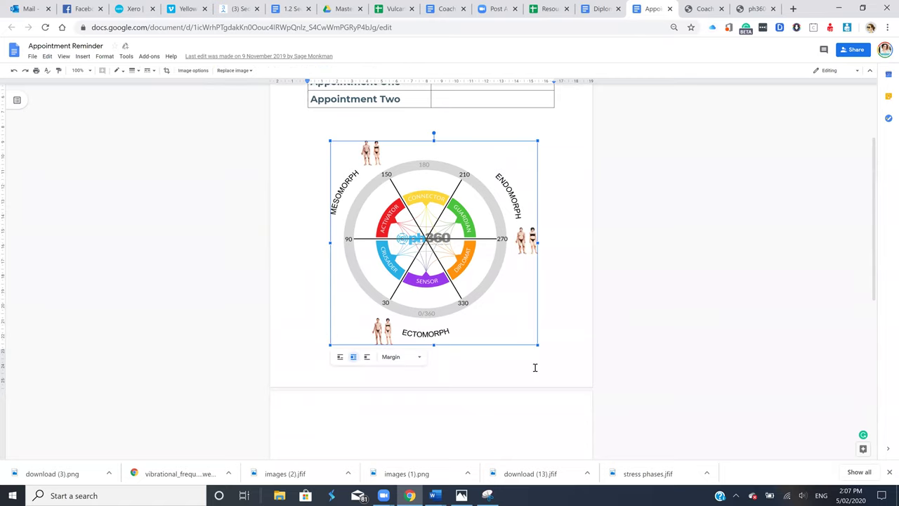
pyautogui.click(496, 368)
pyautogui.click(515, 131)
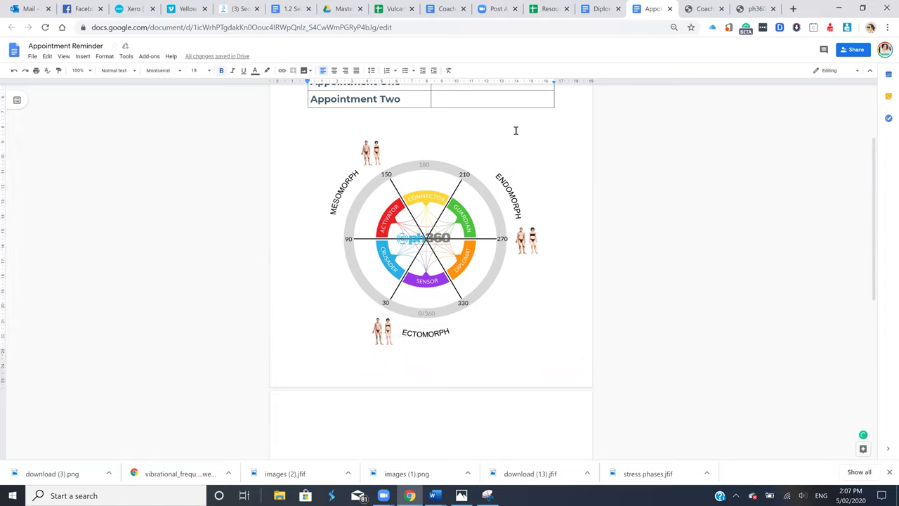
pyautogui.press('Delete')
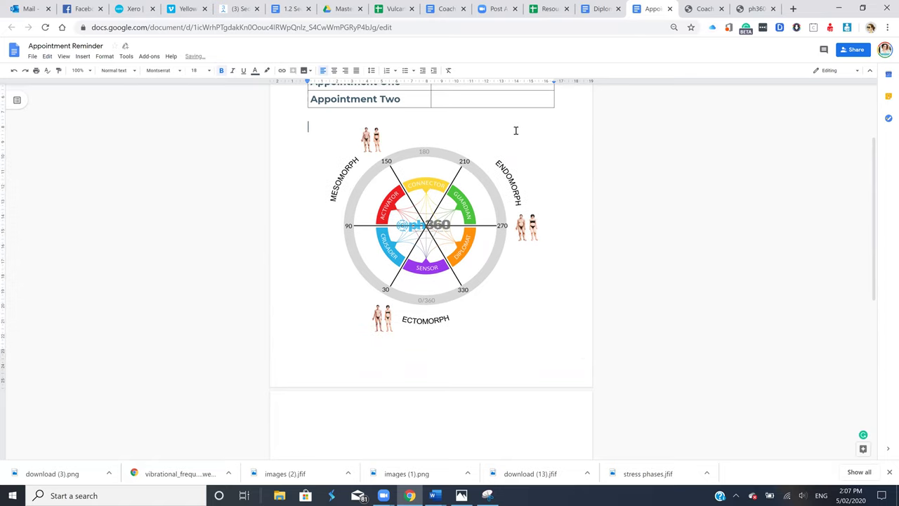
# Delete the Appointment Two row from the table and switch to the Resource Centre
pyautogui.scroll(1, 516, 131)
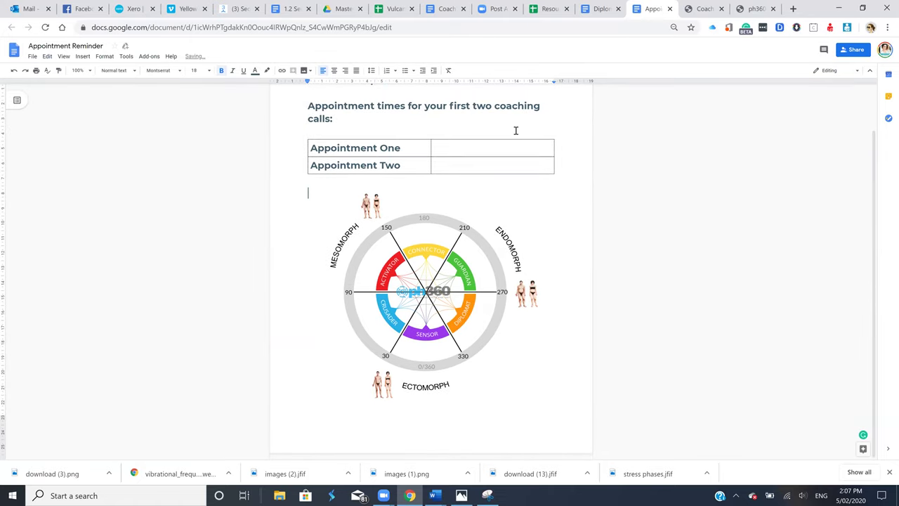
pyautogui.rightClick(497, 172)
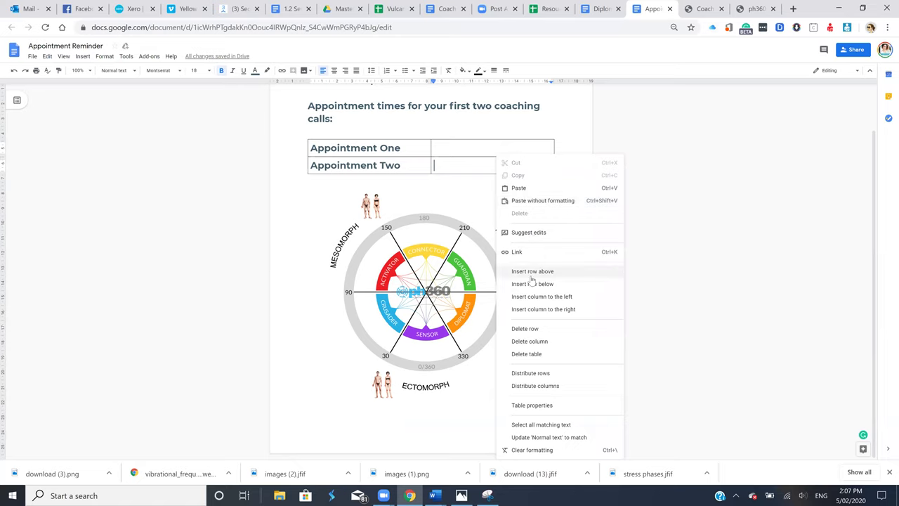
pyautogui.click(527, 329)
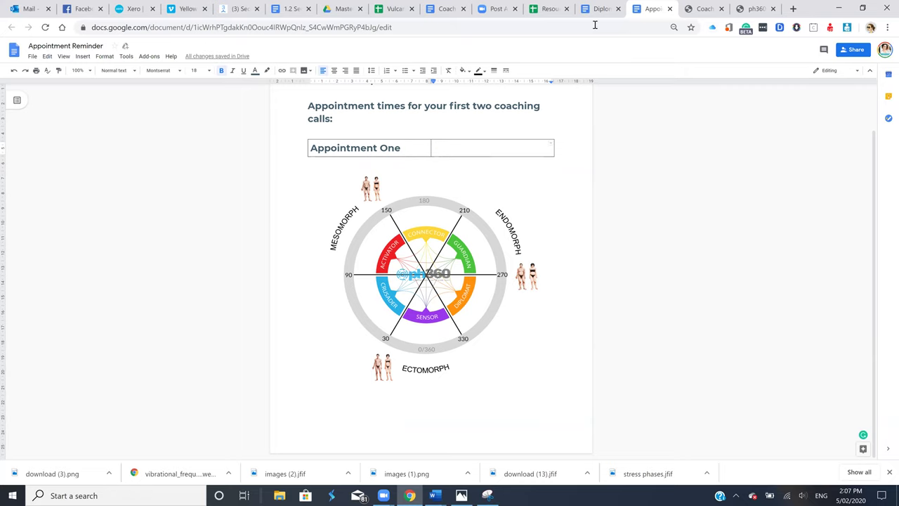
pyautogui.click(543, 12)
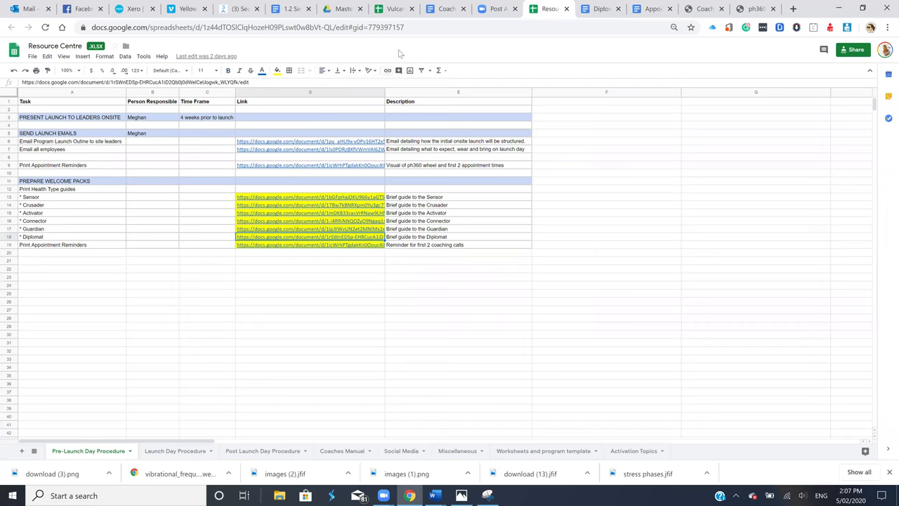
# Step across row 4's coaching notes, gym, login details and preferred training time cells
pyautogui.click(395, 8)
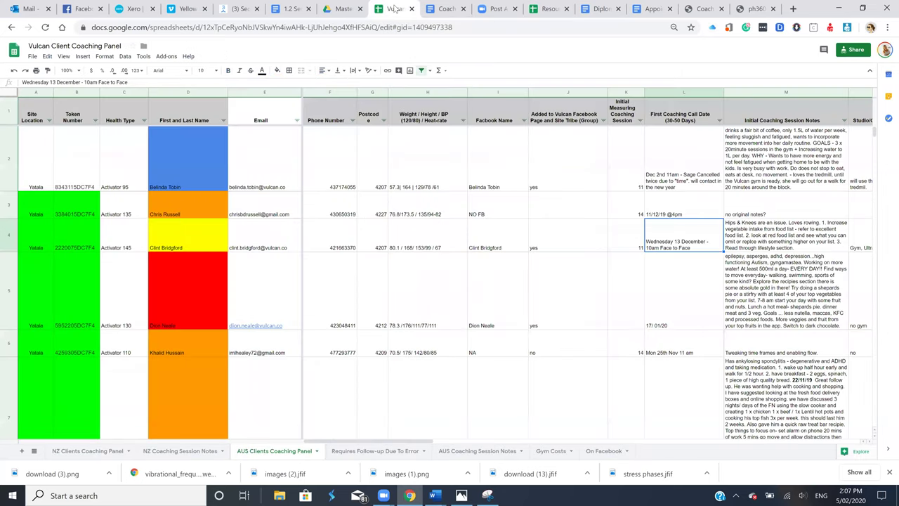
pyautogui.press('Right')
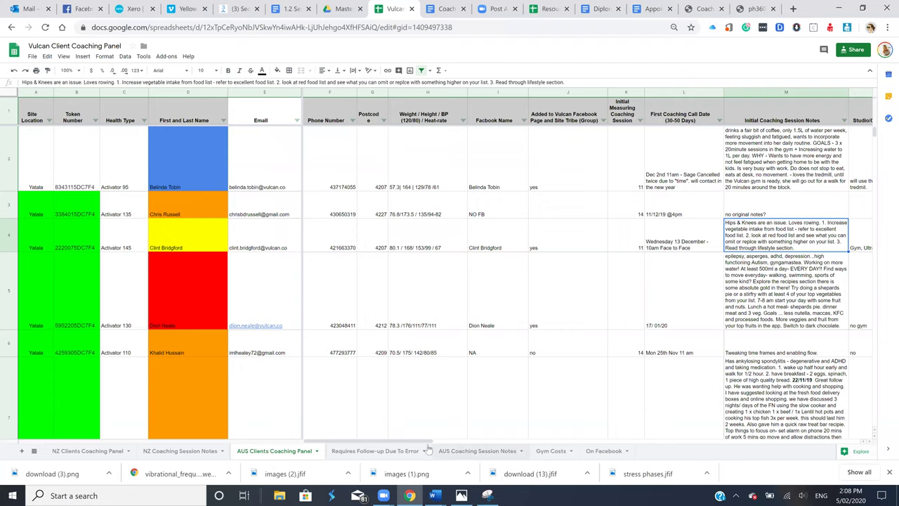
pyautogui.moveTo(429, 443); pyautogui.dragTo(466, 447)
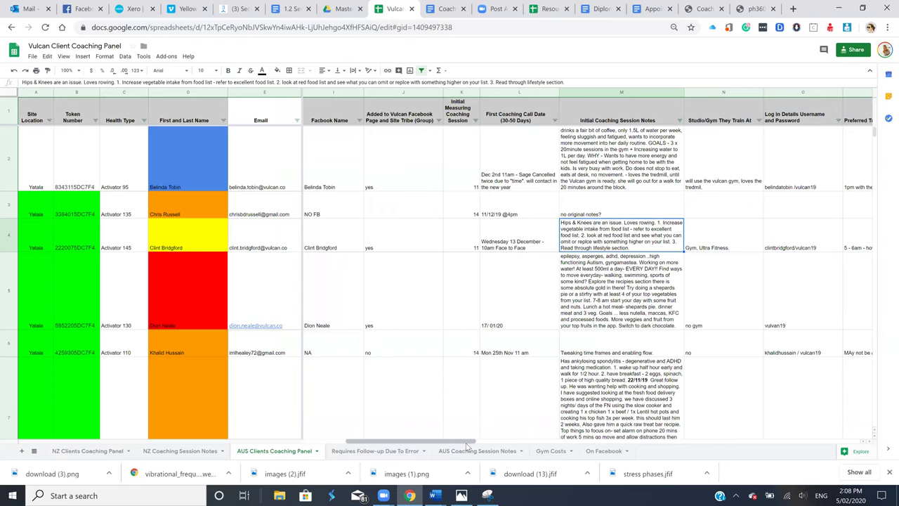
pyautogui.press('Right')
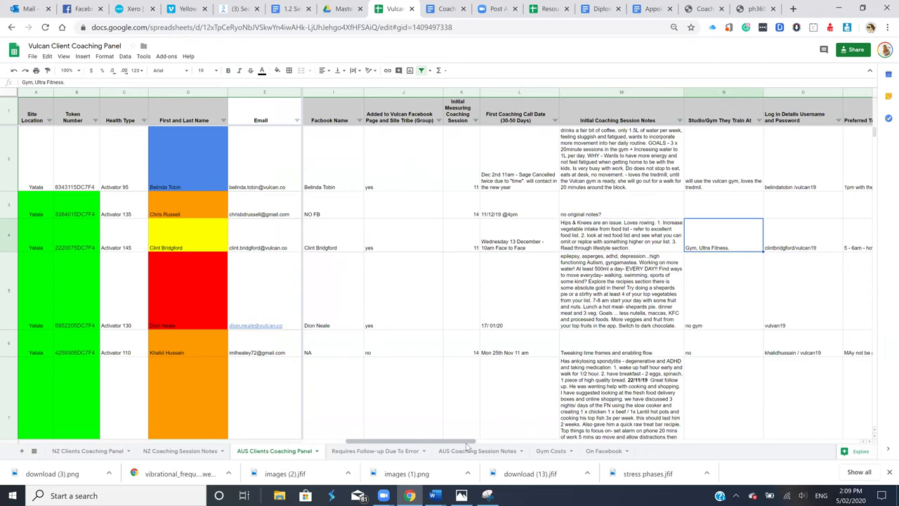
pyautogui.press('Right')
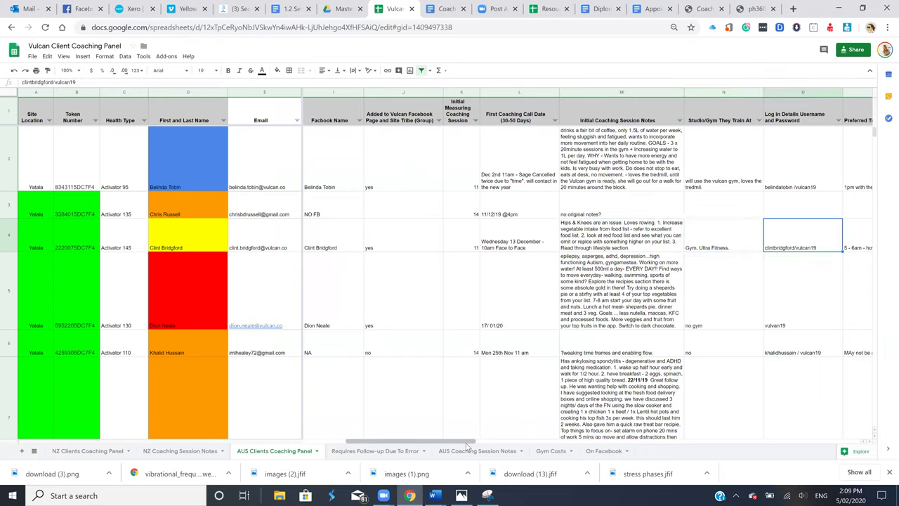
pyautogui.press('Right')
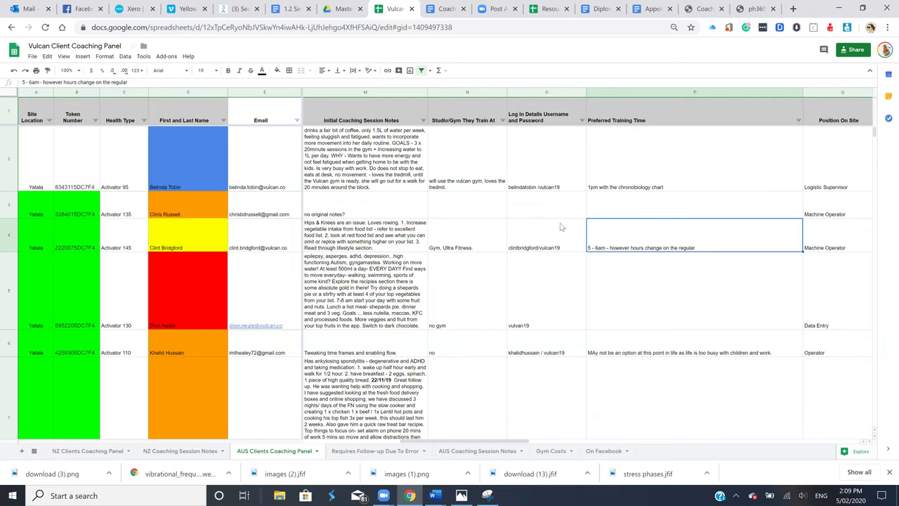
# Try dragging the Log in Details column left, dismissing the frozen-columns error
pyautogui.click(549, 118)
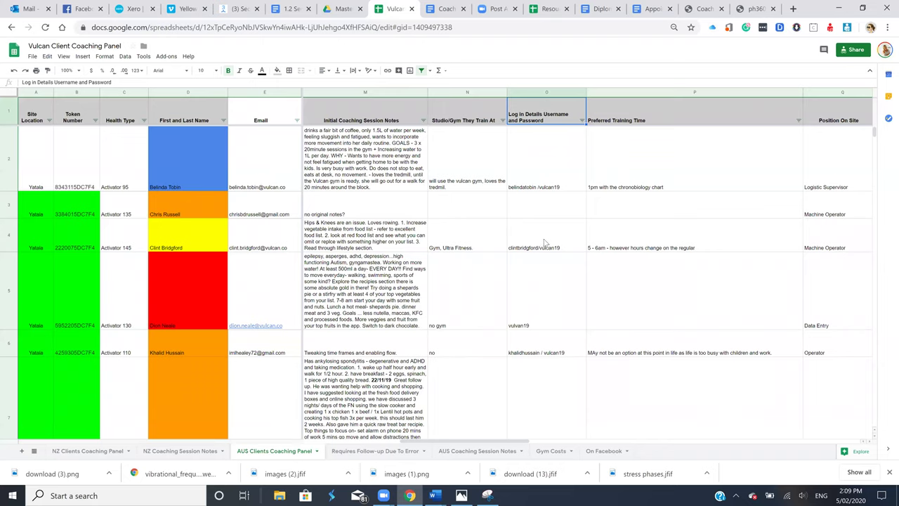
pyautogui.click(637, 234)
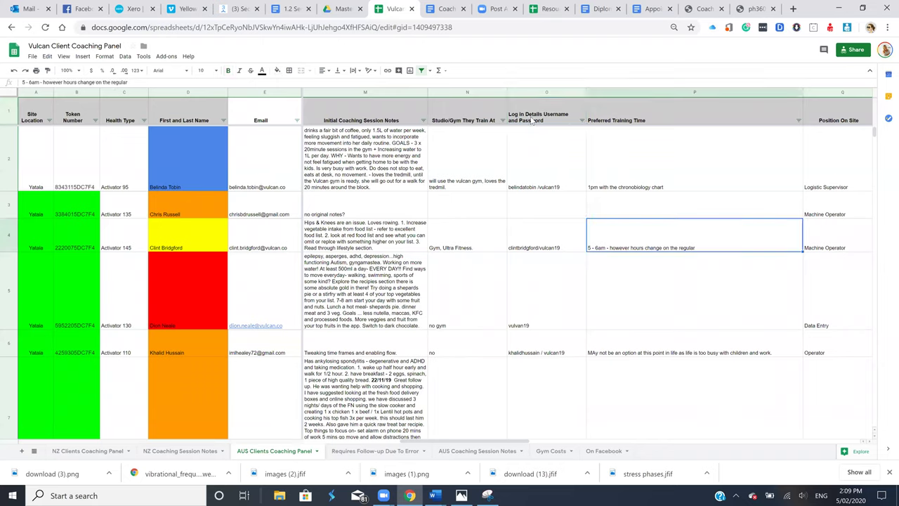
pyautogui.click(538, 115)
pyautogui.moveTo(537, 115); pyautogui.dragTo(392, 115)
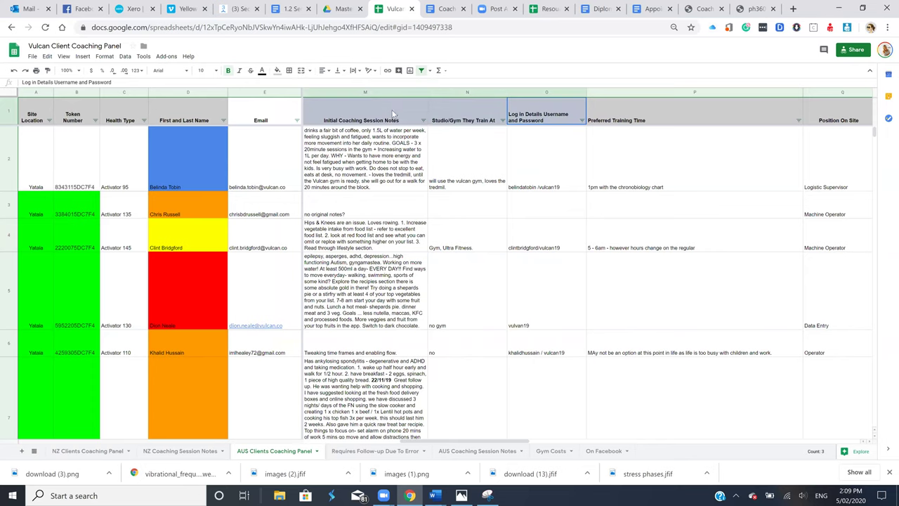
pyautogui.click(550, 90)
pyautogui.moveTo(550, 90); pyautogui.dragTo(399, 86)
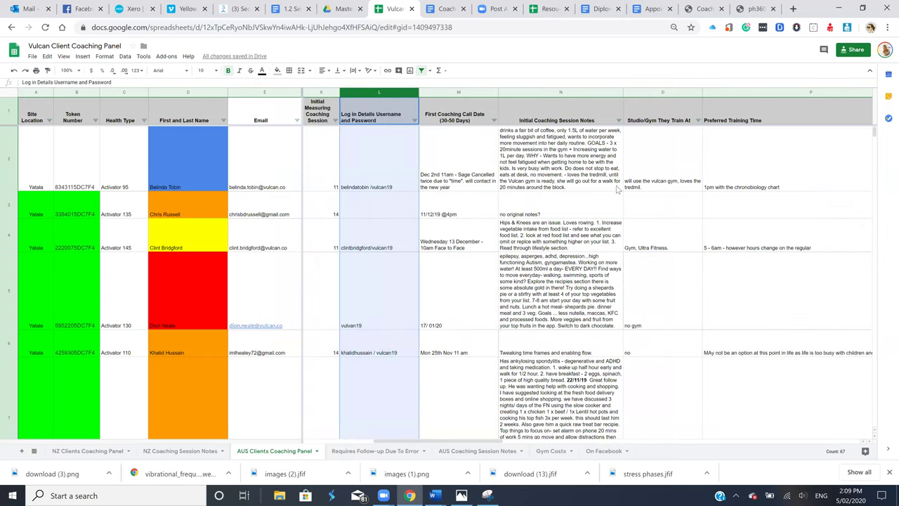
pyautogui.click(367, 115)
pyautogui.keyDown('shift'); pyautogui.click(333, 115); pyautogui.keyUp('shift')
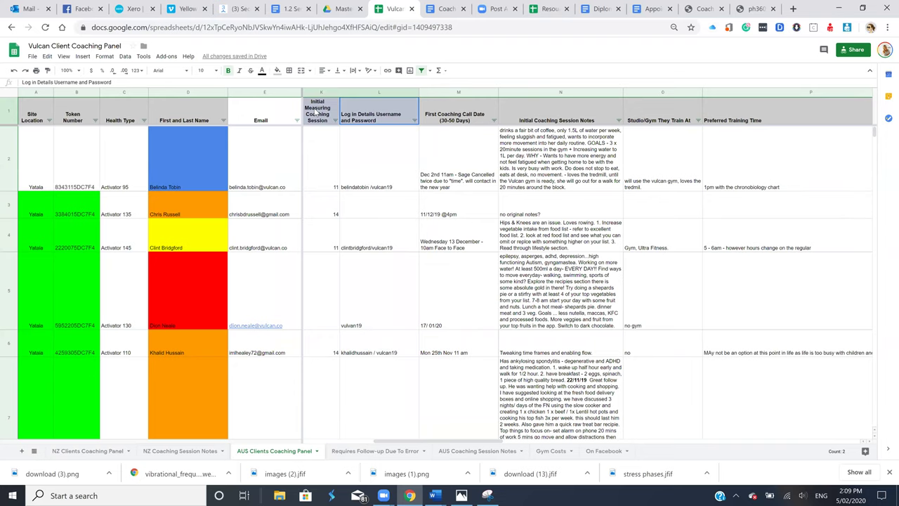
pyautogui.moveTo(363, 90); pyautogui.dragTo(307, 89)
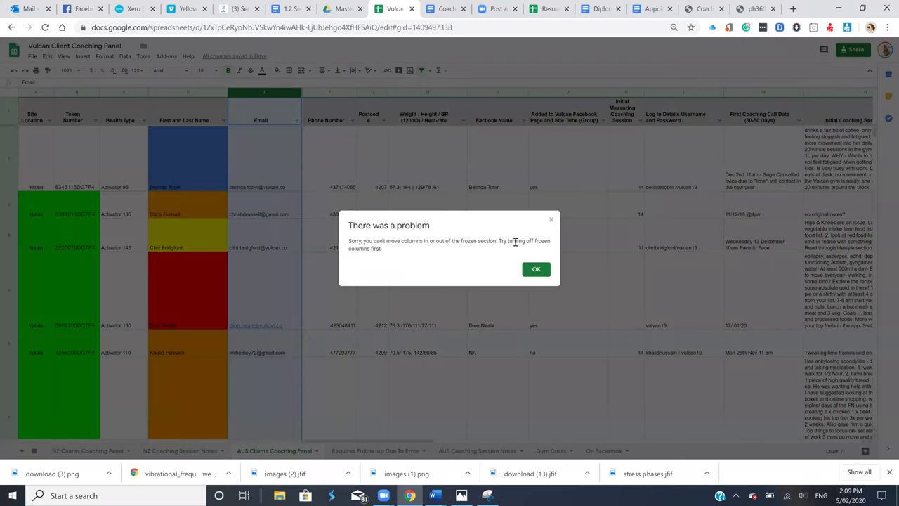
pyautogui.click(551, 221)
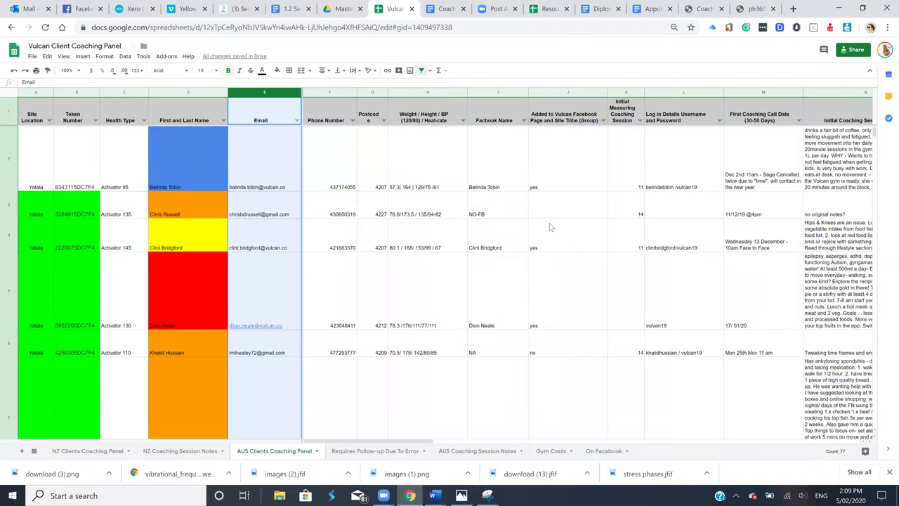
# Drag the Log in Details Username and Password column to sit beside Facbook Name
pyautogui.hscroll(5, 551, 227)
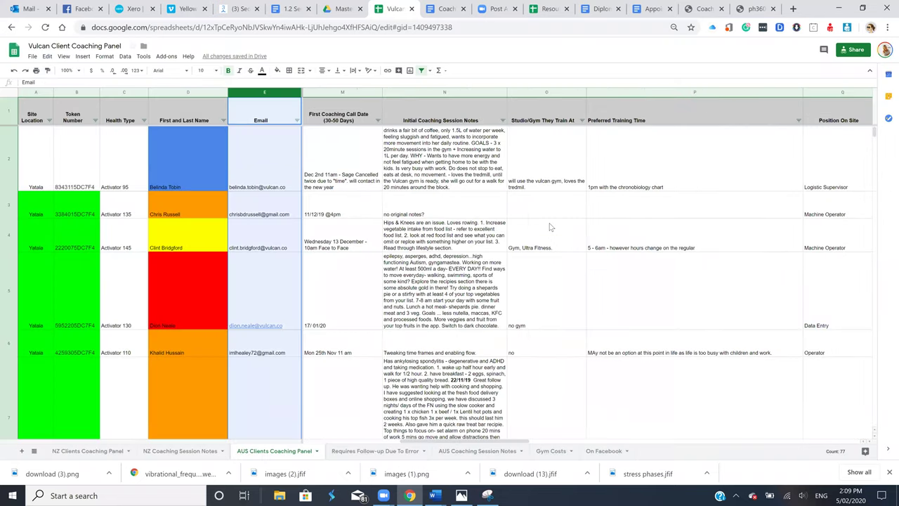
pyautogui.hscroll(-1, 550, 227)
pyautogui.hscroll(-1, 551, 227)
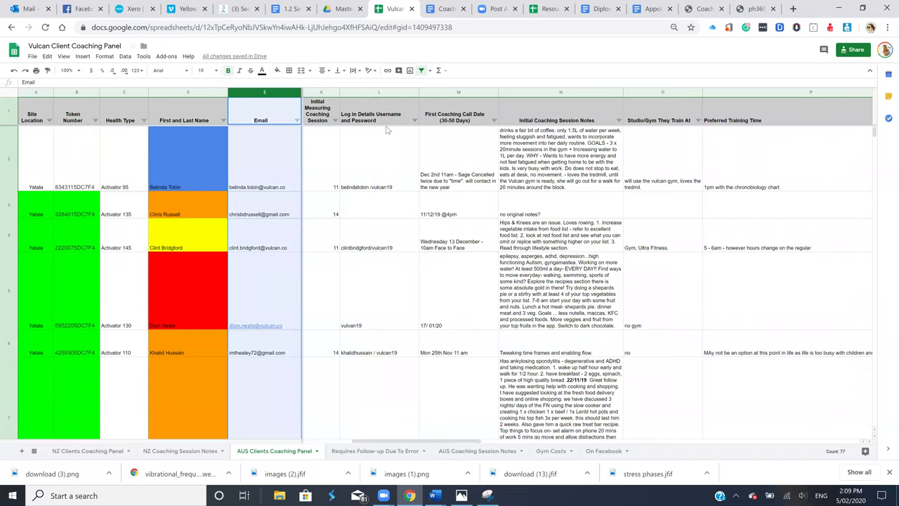
pyautogui.click(386, 95)
pyautogui.moveTo(386, 88); pyautogui.dragTo(574, 84)
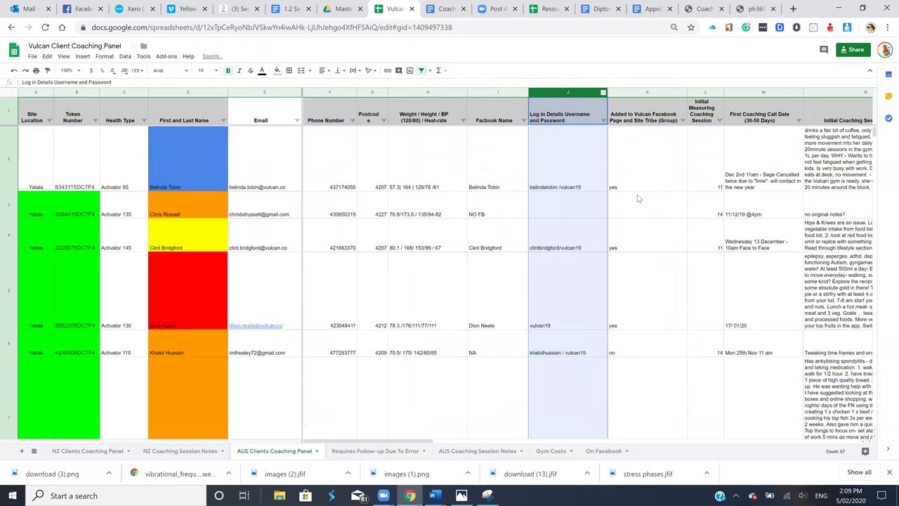
pyautogui.hscroll(2, 607, 281)
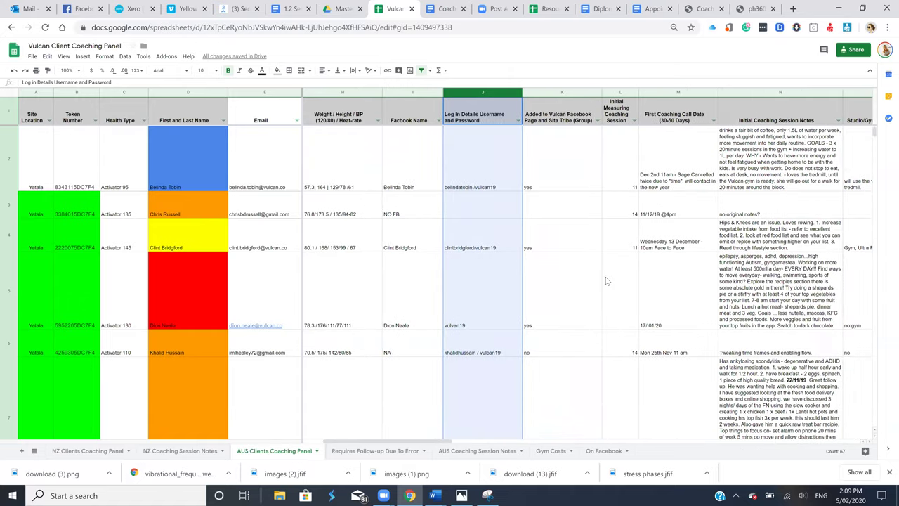
pyautogui.hscroll(5, 607, 281)
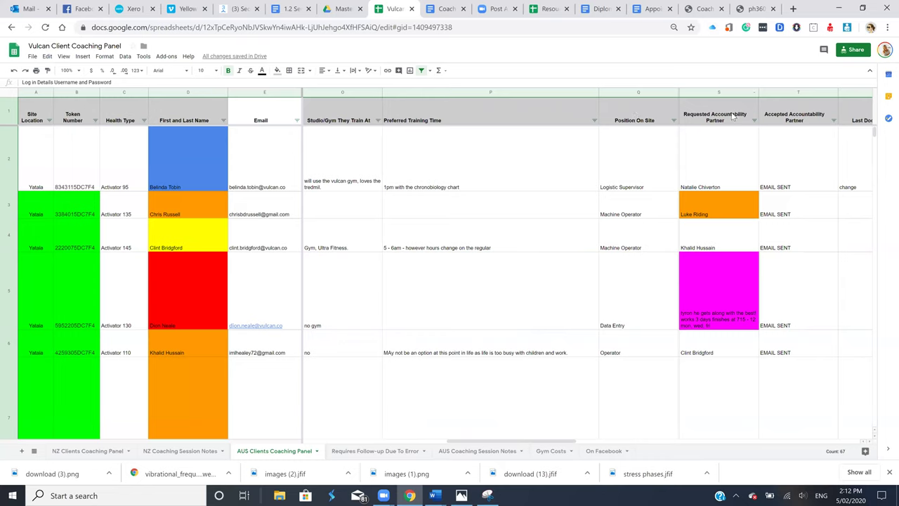
# Review the Coaching Panel headers from Requested Accountability Partner back to Email, then show the ph360 registration page
pyautogui.click(733, 117)
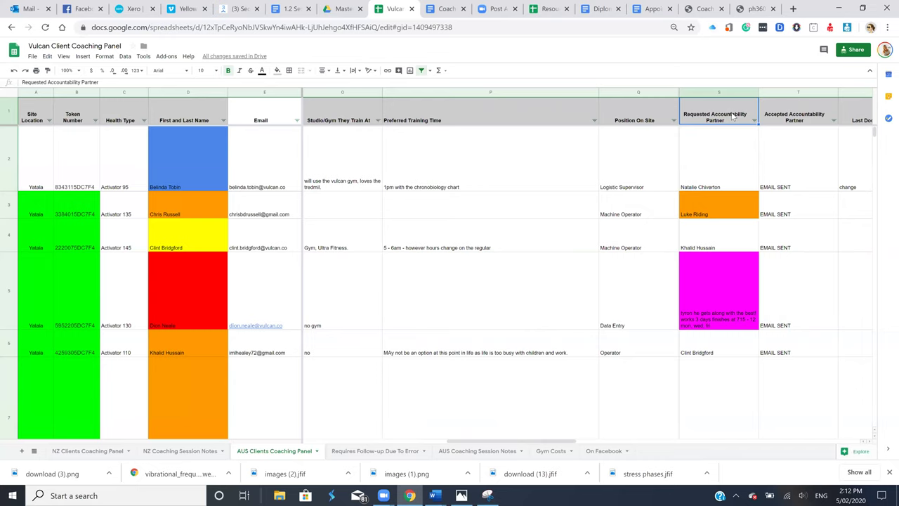
pyautogui.press('Right')
pyautogui.press('Right')
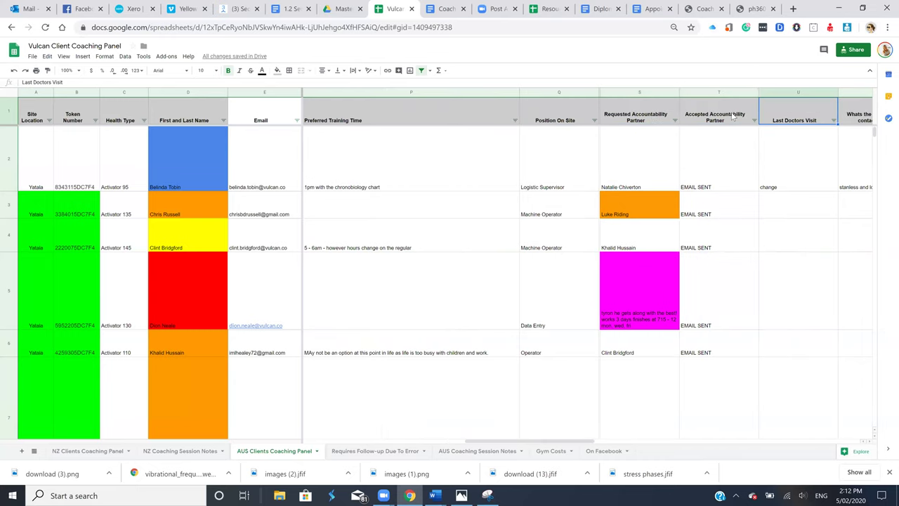
pyautogui.press('Right')
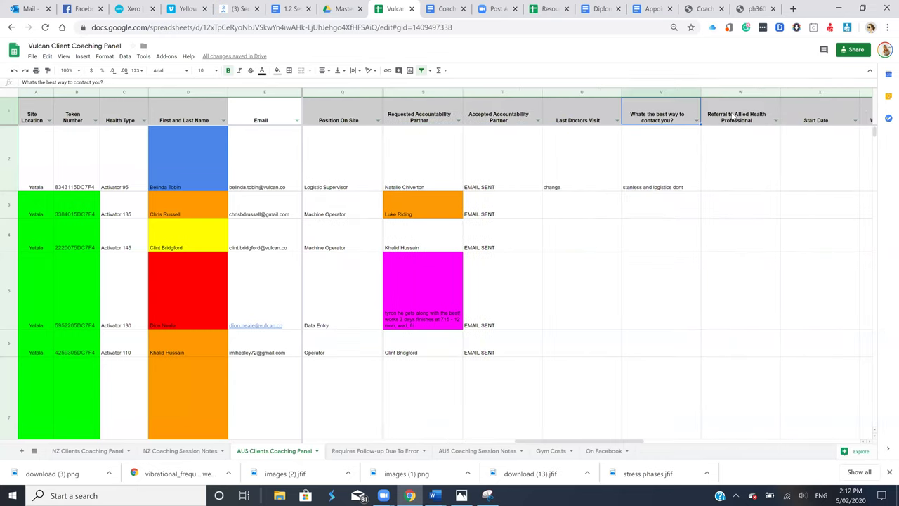
pyautogui.press('Right')
pyautogui.press('Right')
pyautogui.press('Right')
pyautogui.press('Right')
pyautogui.press('Right')
pyautogui.press('Right')
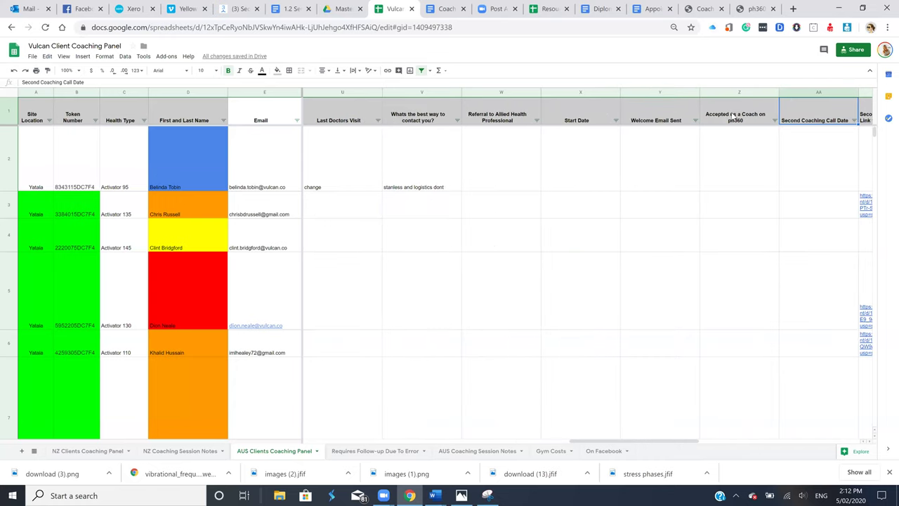
pyautogui.press('Left')
pyautogui.press('Left')
pyautogui.press('Left')
pyautogui.press('Left')
pyautogui.press('Left')
pyautogui.press('Left')
pyautogui.press('Left')
pyautogui.press('Left')
pyautogui.press('Left')
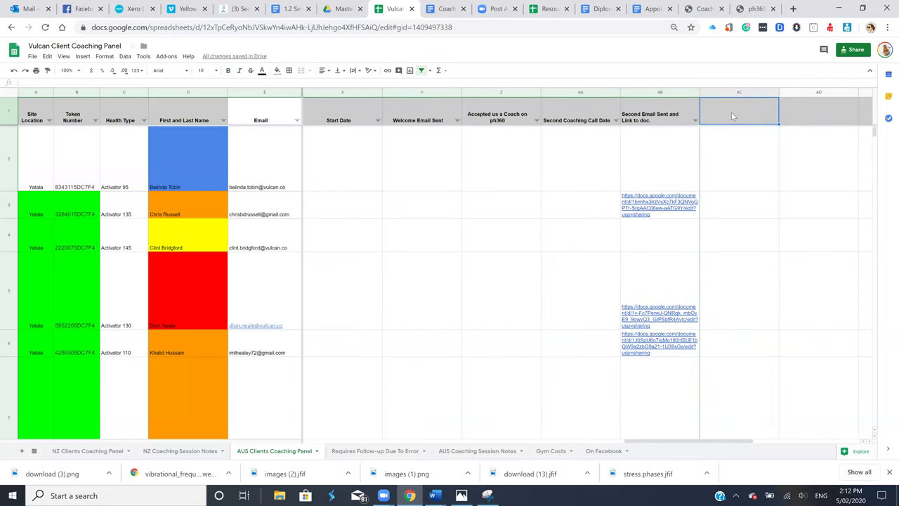
pyautogui.press('Left')
pyautogui.press('Left')
pyautogui.press('Left')
pyautogui.press('Left')
pyautogui.press('Left')
pyautogui.press('Left')
pyautogui.press('Left')
pyautogui.press('Left')
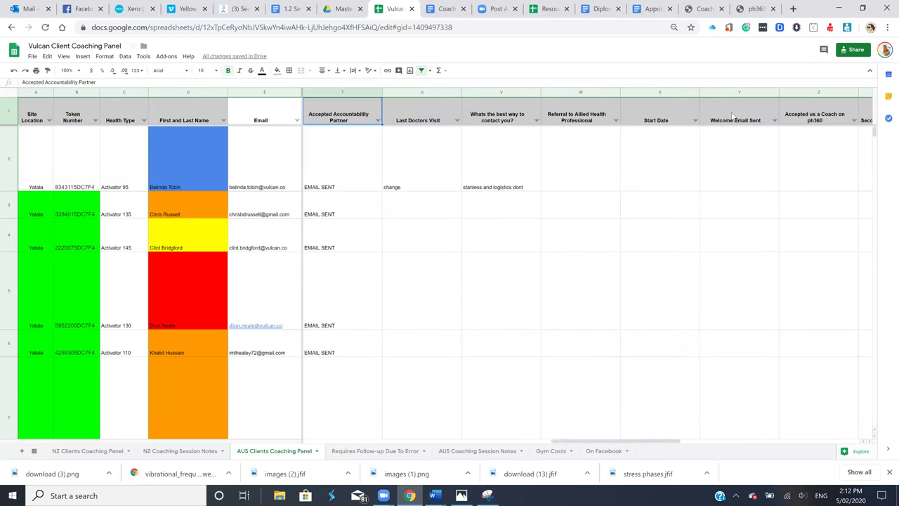
pyautogui.press('Left')
pyautogui.press('Left')
pyautogui.press('Left')
pyautogui.press('Left')
pyautogui.press('Left')
pyautogui.press('Left')
pyautogui.press('Left')
pyautogui.press('Left')
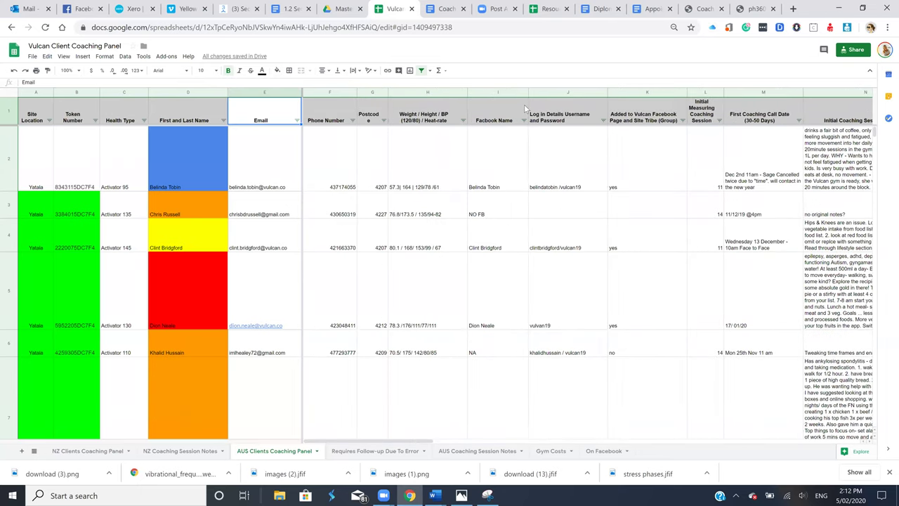
pyautogui.click(753, 8)
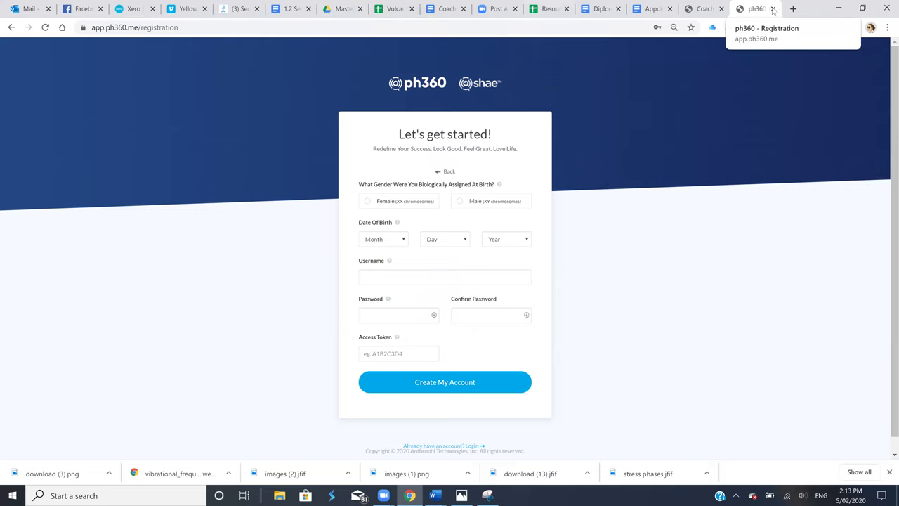
# Open My Drive in a new tab and scroll through its files and folders
pyautogui.click(793, 9)
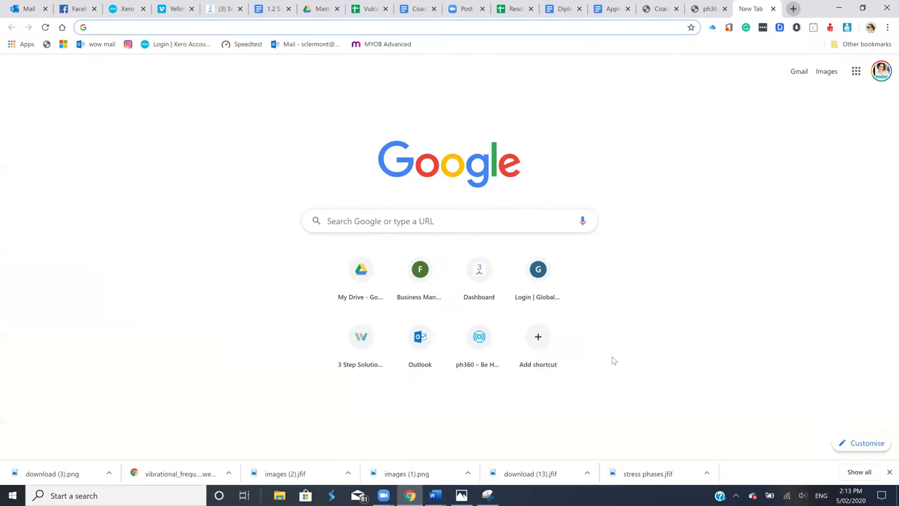
pyautogui.click(347, 267)
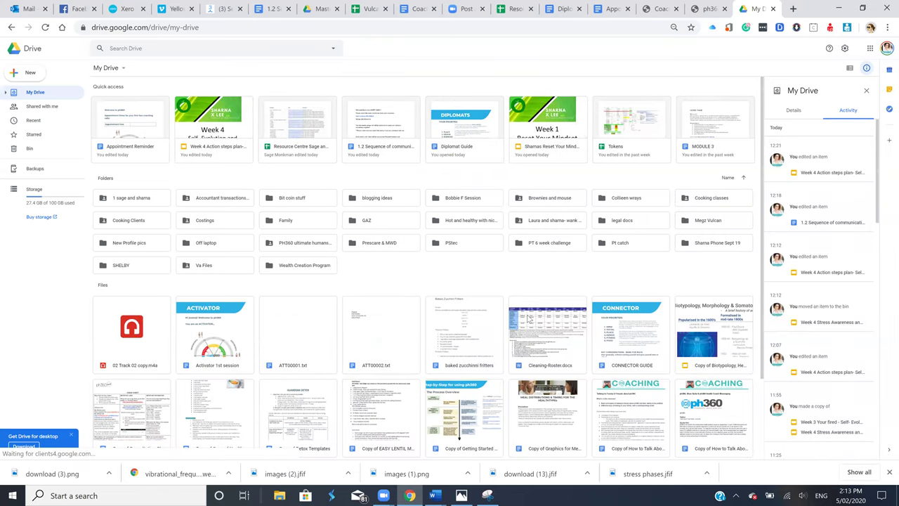
pyautogui.scroll(-2, 528, 319)
pyautogui.scroll(-1, 529, 318)
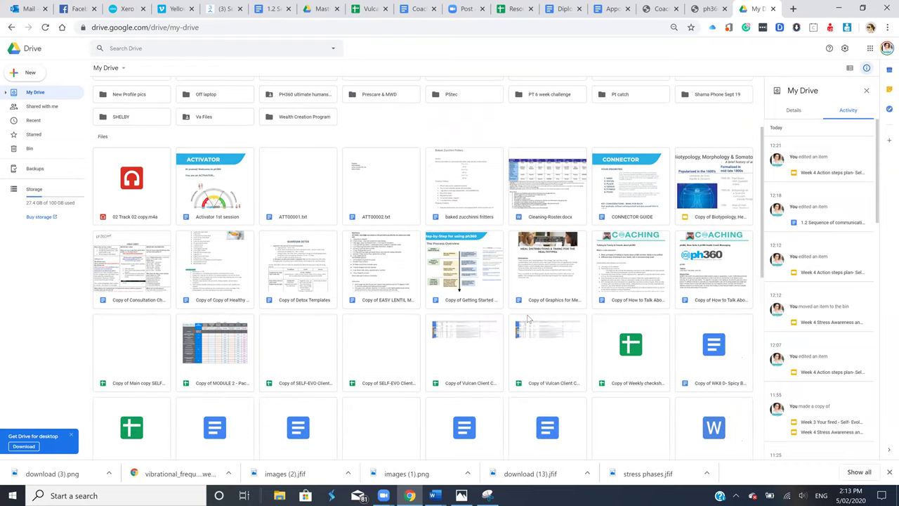
pyautogui.scroll(-2, 529, 318)
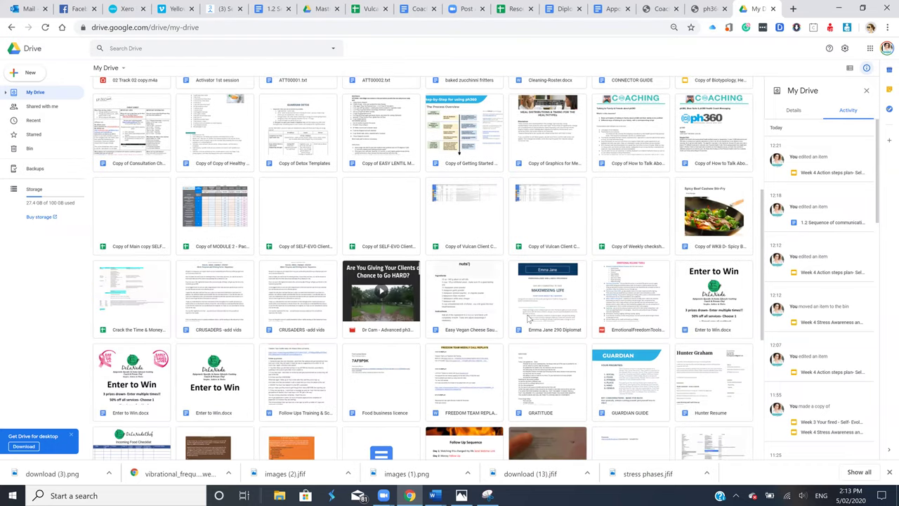
pyautogui.scroll(-1, 526, 314)
pyautogui.scroll(5, 527, 314)
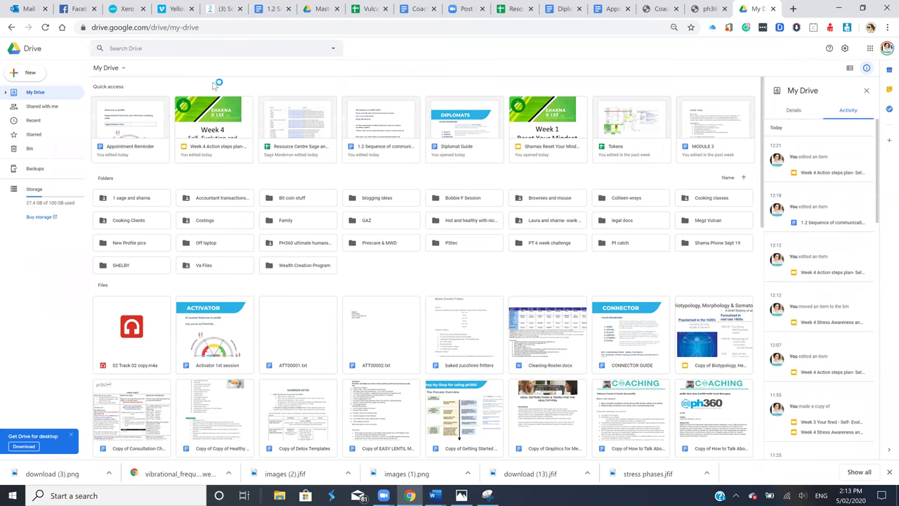
# Search Drive for 'measur' and open ph360 Measurement Instructions.pdf in the preview
pyautogui.click(172, 49)
pyautogui.write('measur')
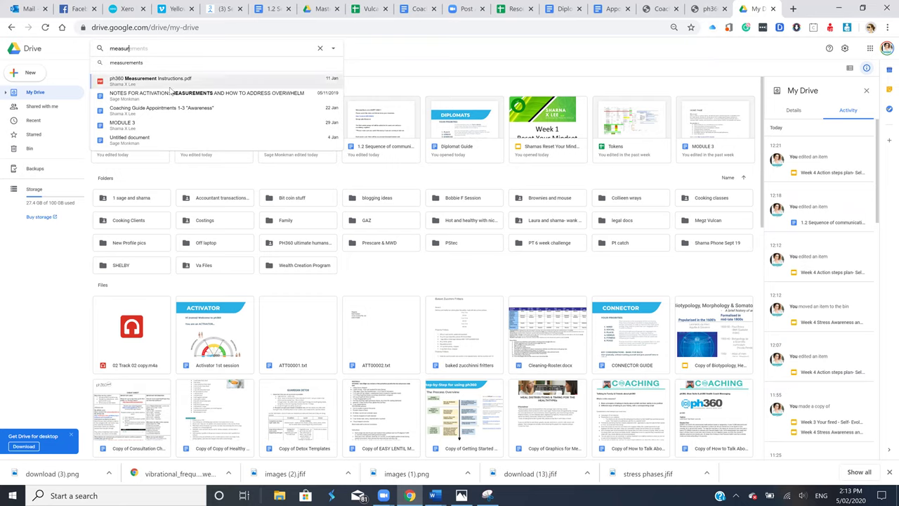
pyautogui.click(169, 82)
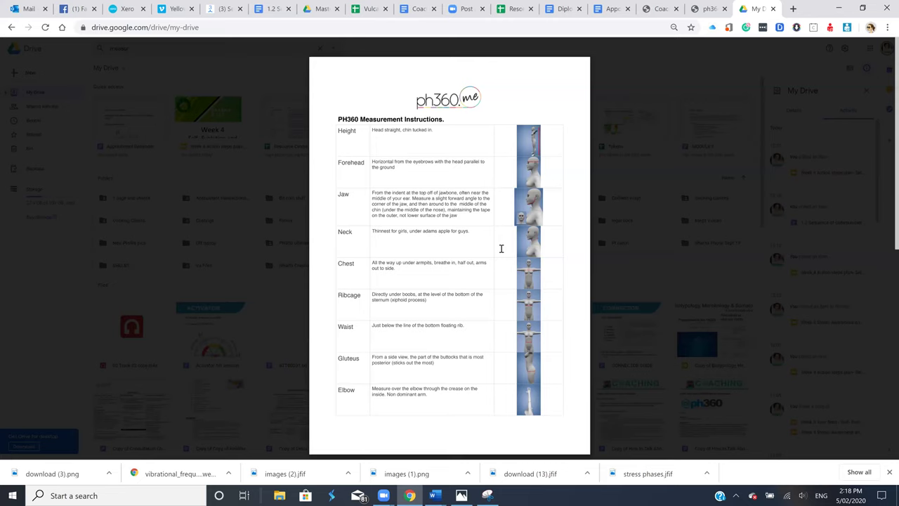
# Read page 2 of the instructions (wrist through foot length), then close the preview
pyautogui.scroll(-5, 554, 248)
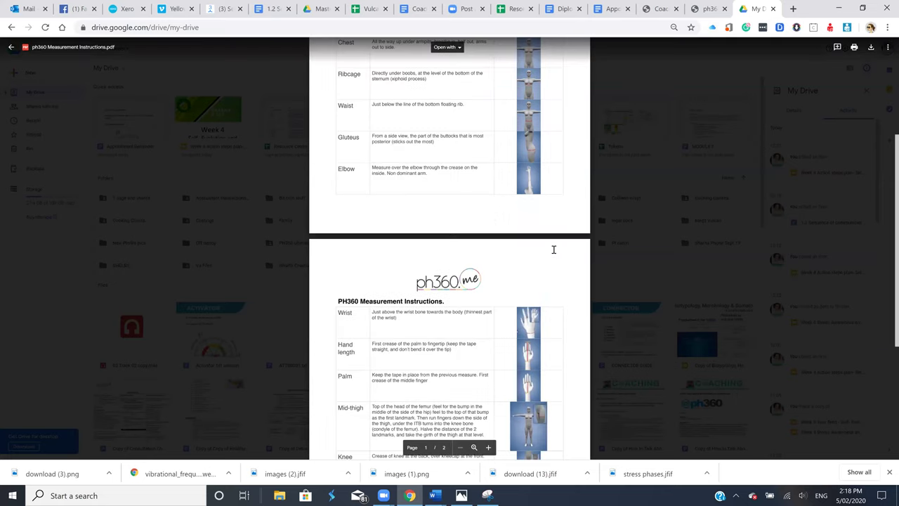
pyautogui.scroll(-1, 553, 249)
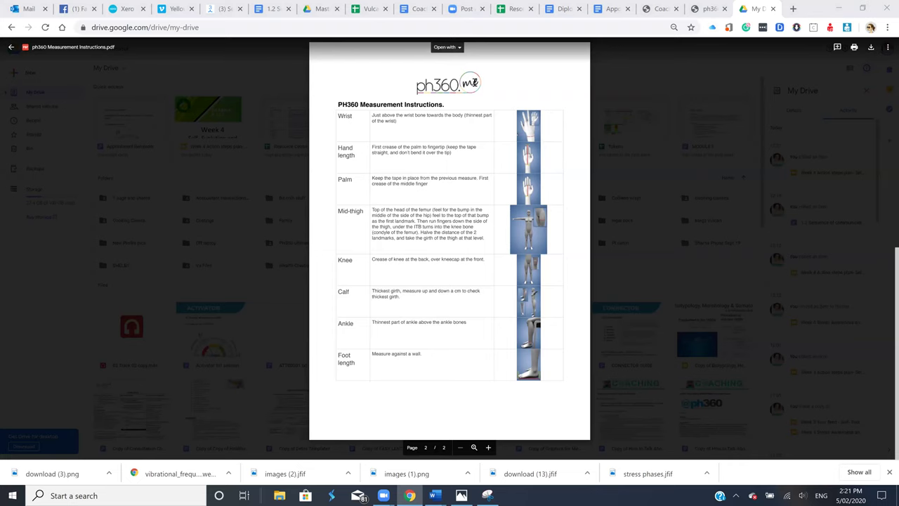
pyautogui.click(12, 71)
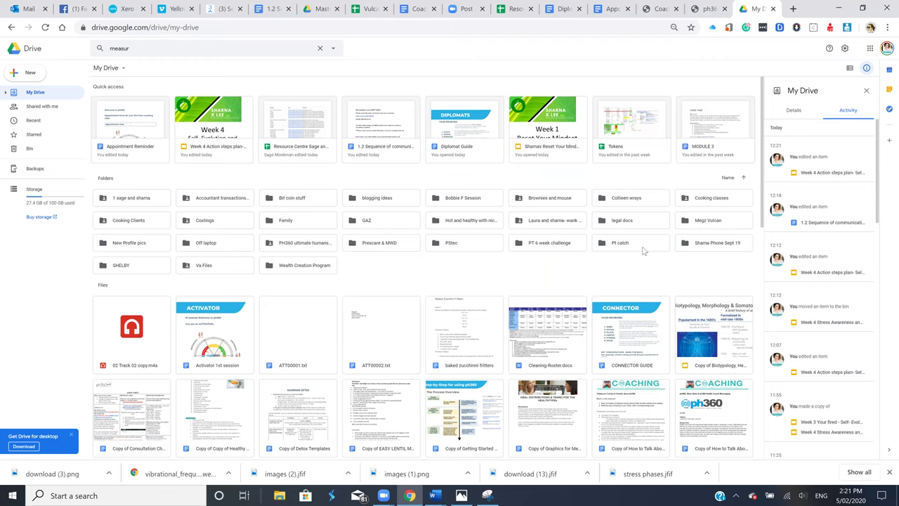
# Switch to the Coach - ph360 client list tab
pyautogui.click(661, 13)
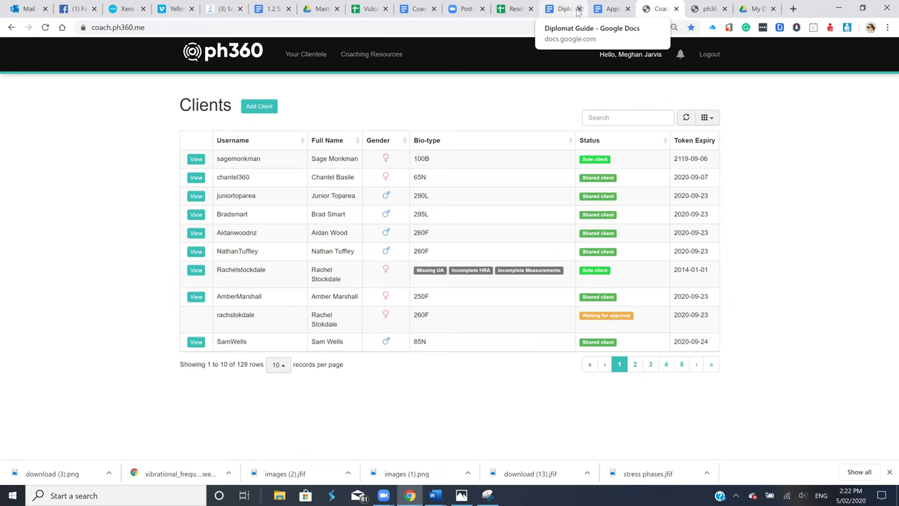
# Pass through the Resource Centre and Coach - ph360 tabs to reach the app.ph360.me/registration page
pyautogui.click(517, 9)
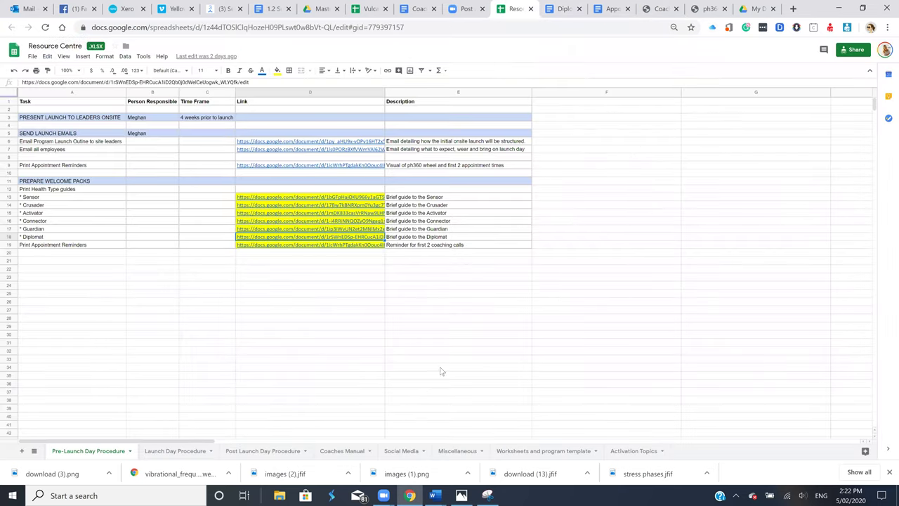
pyautogui.click(647, 13)
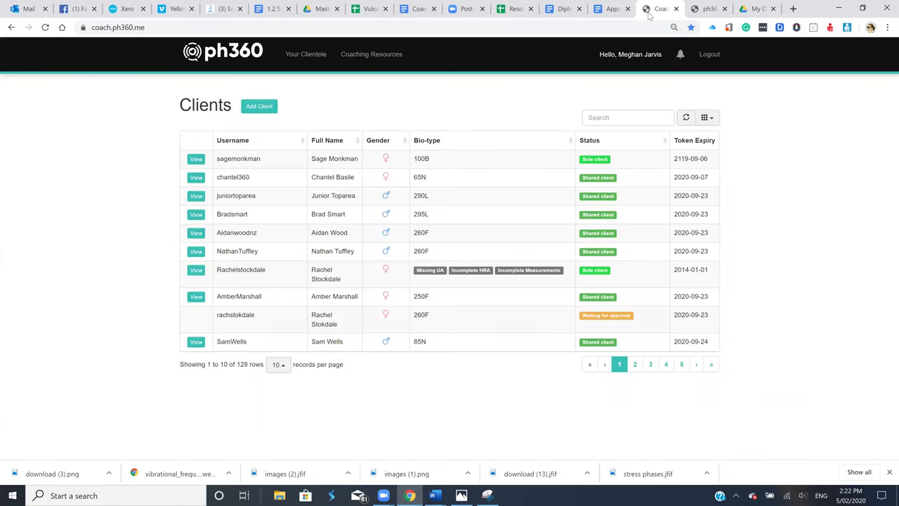
pyautogui.click(708, 9)
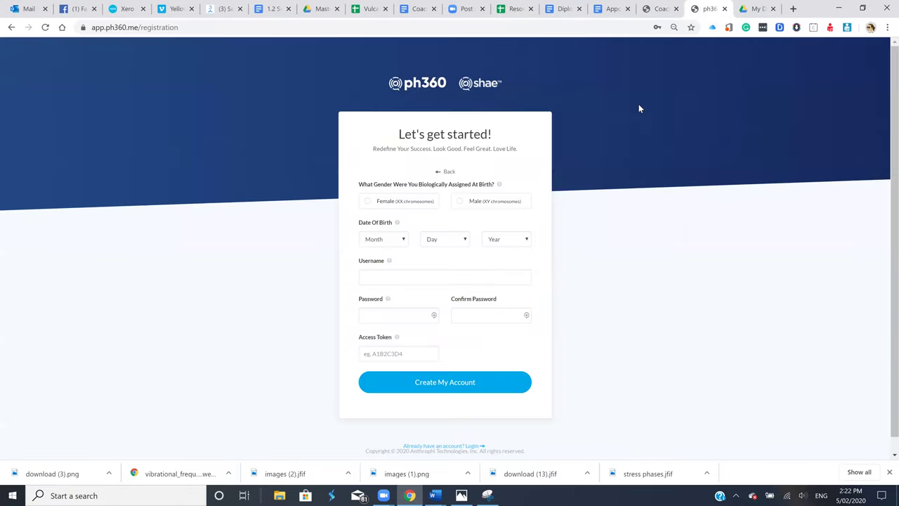